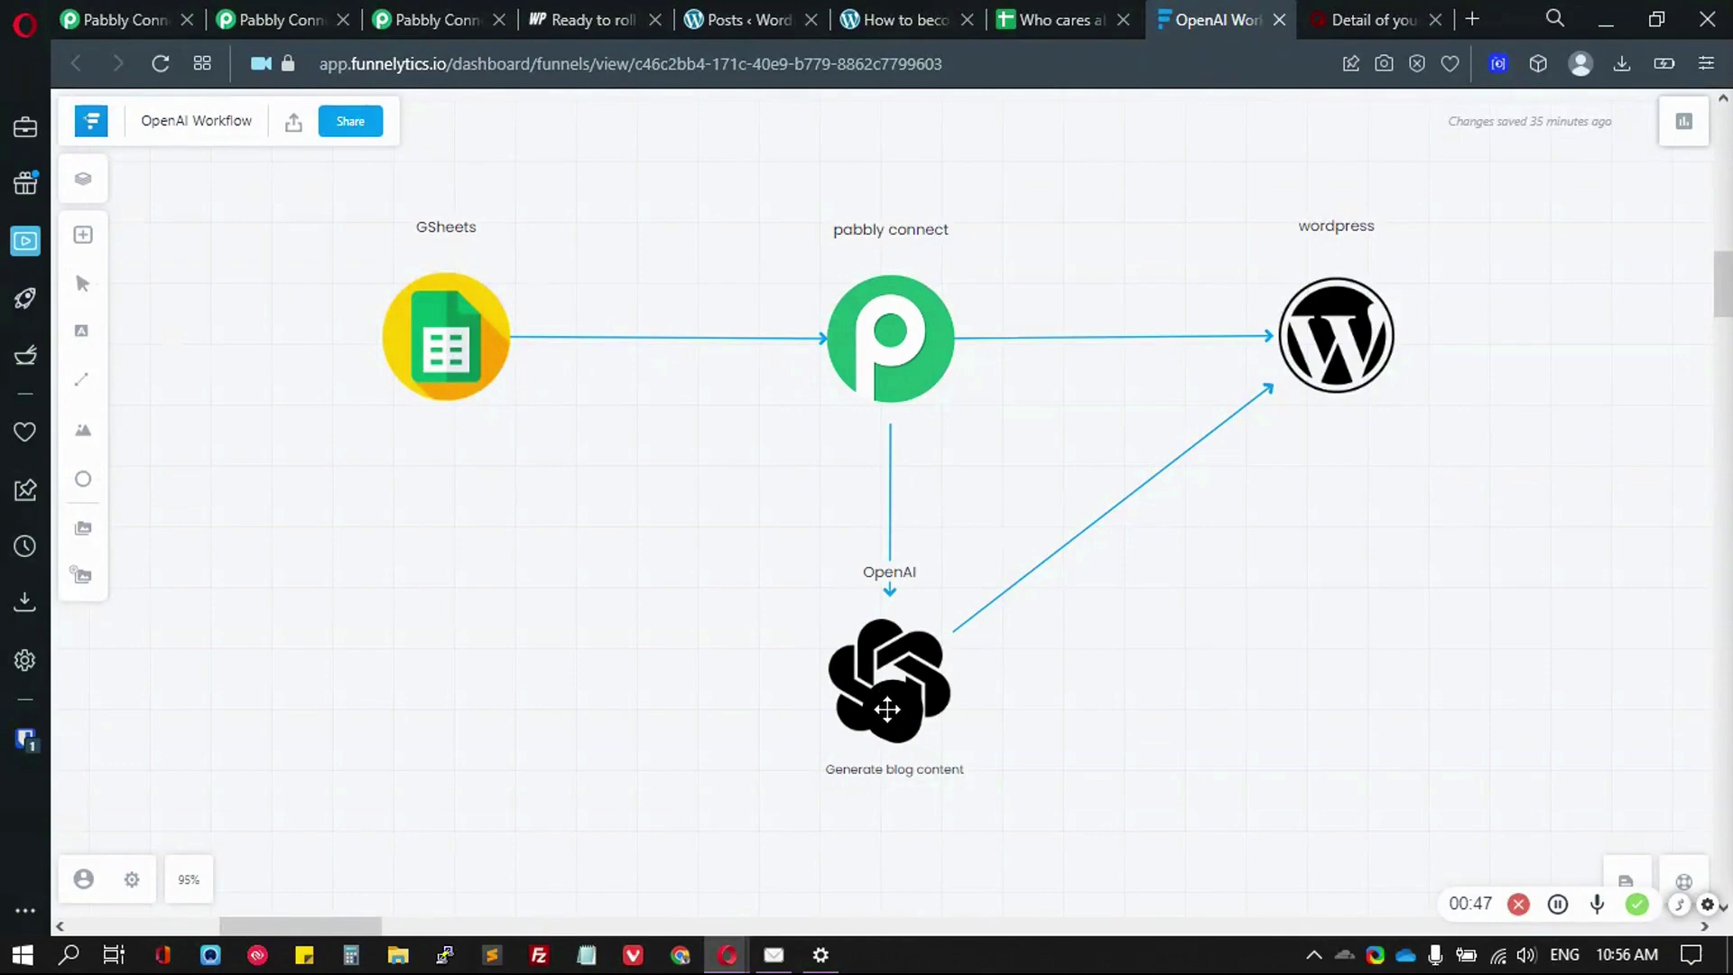
- Close the extra browser tab and confirm the WordPress Posts page is empty
click(810, 617)
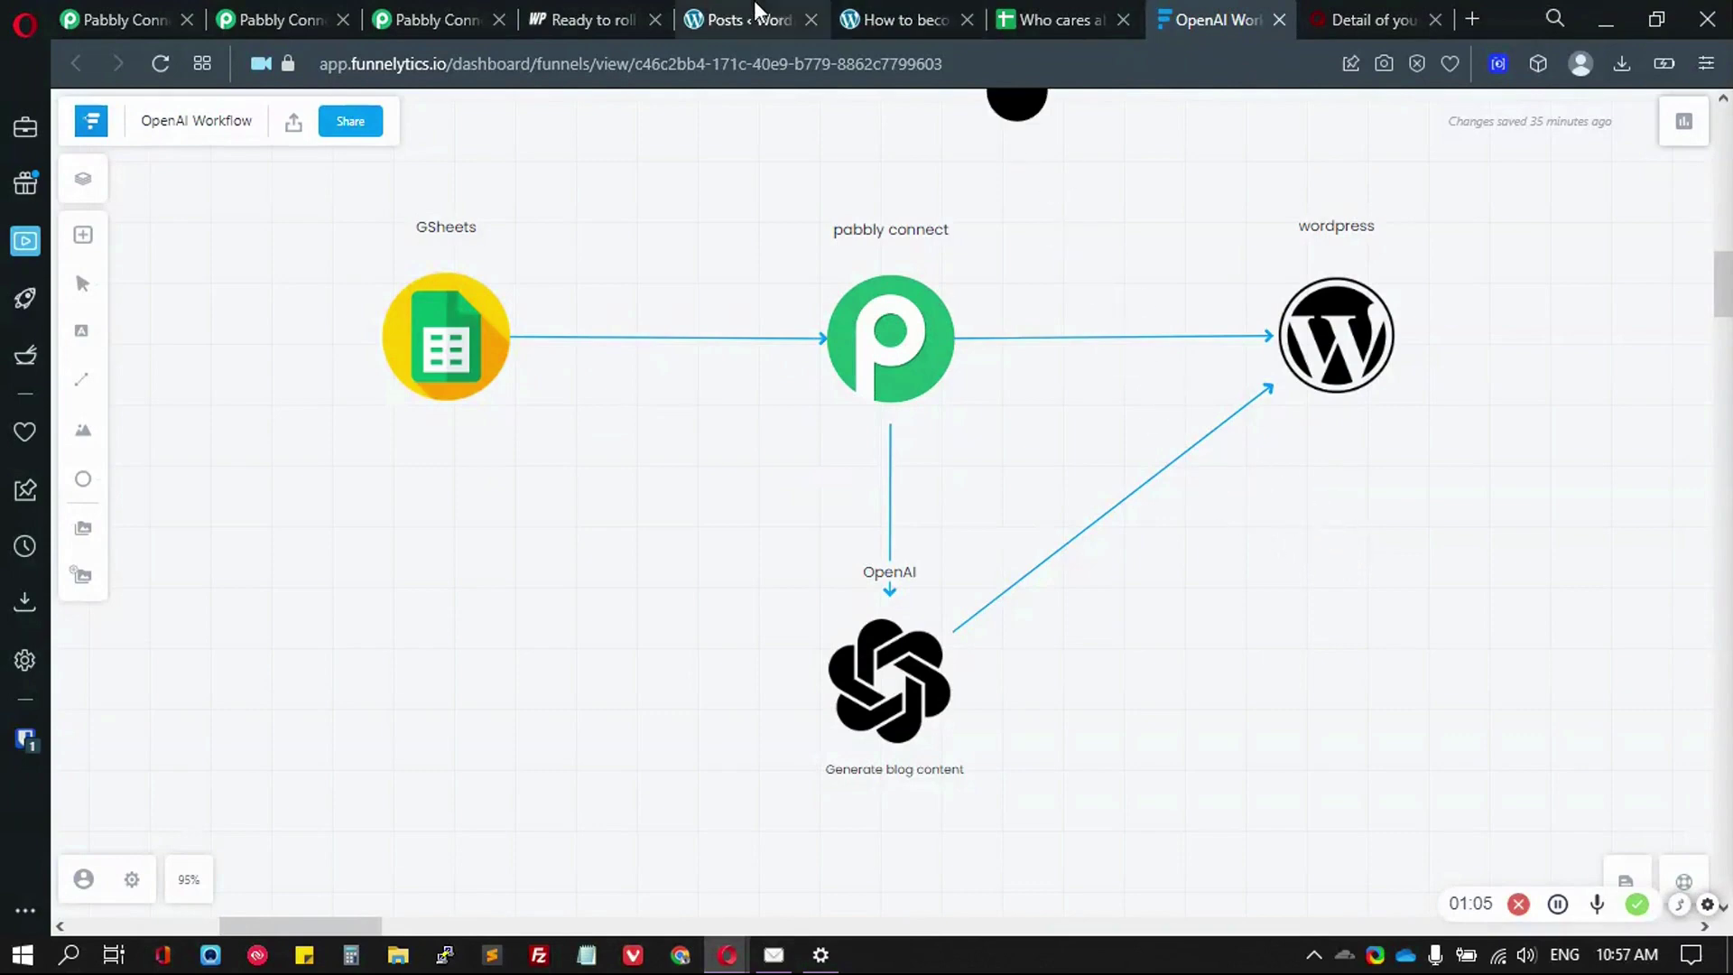
click(967, 19)
click(756, 13)
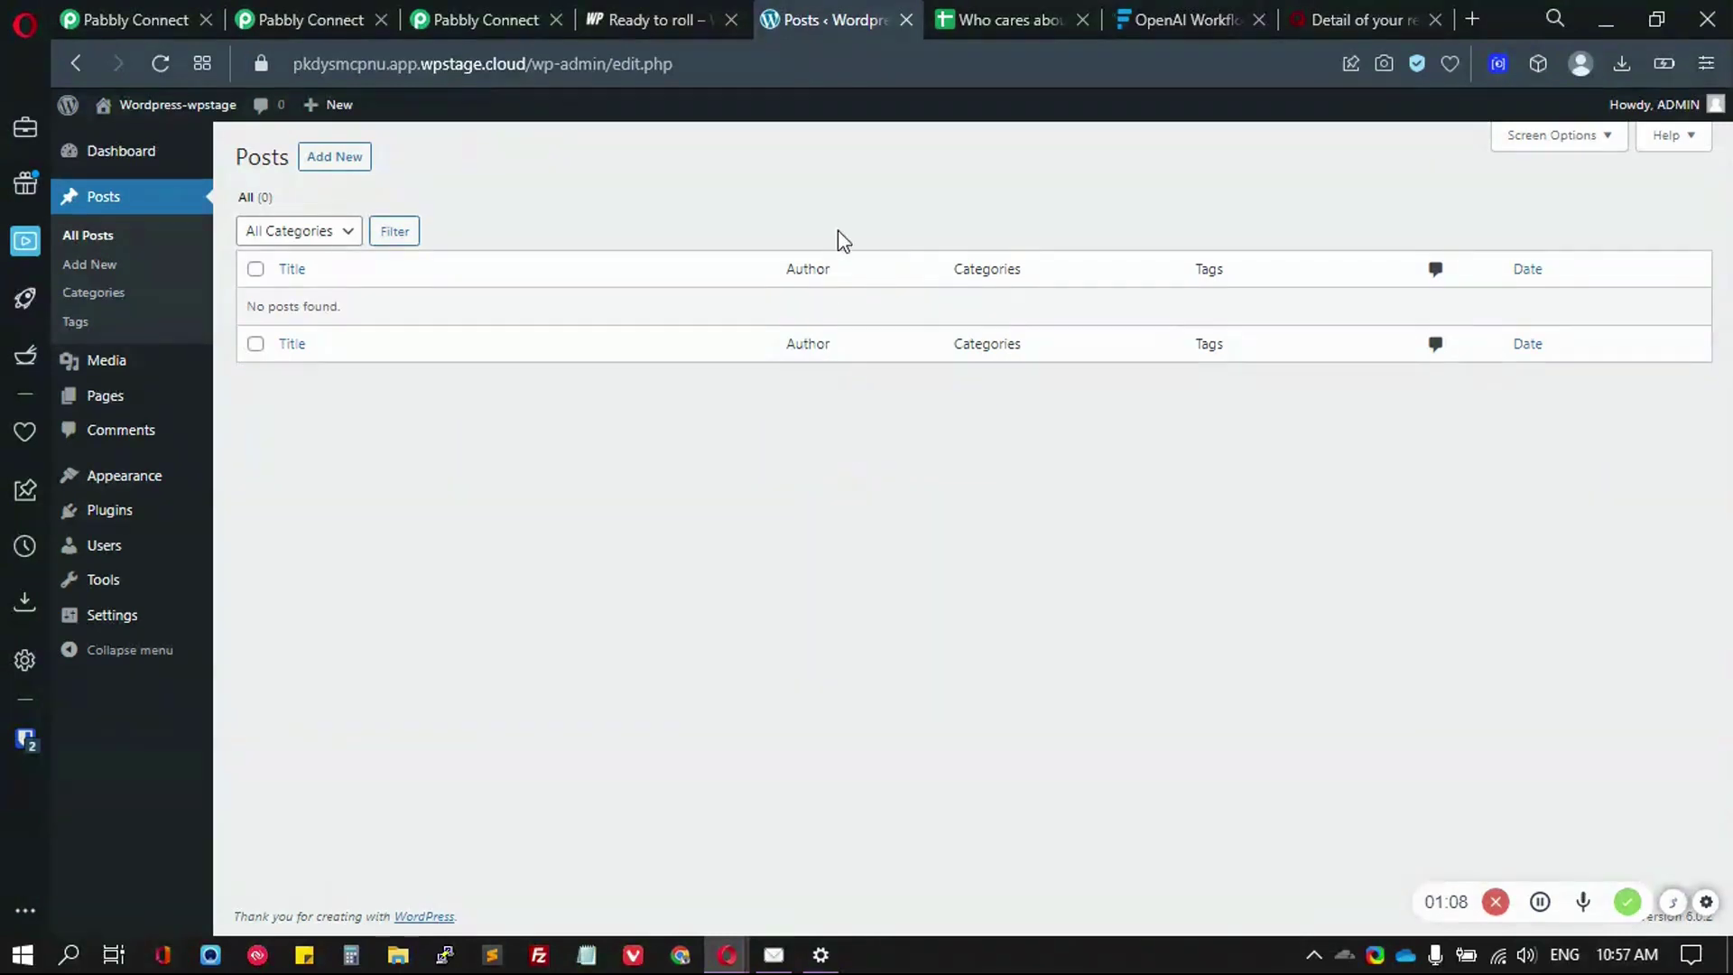
- Select the post titles in A2:A11 of the sheet, then go to the TESTING workflow
click(1002, 18)
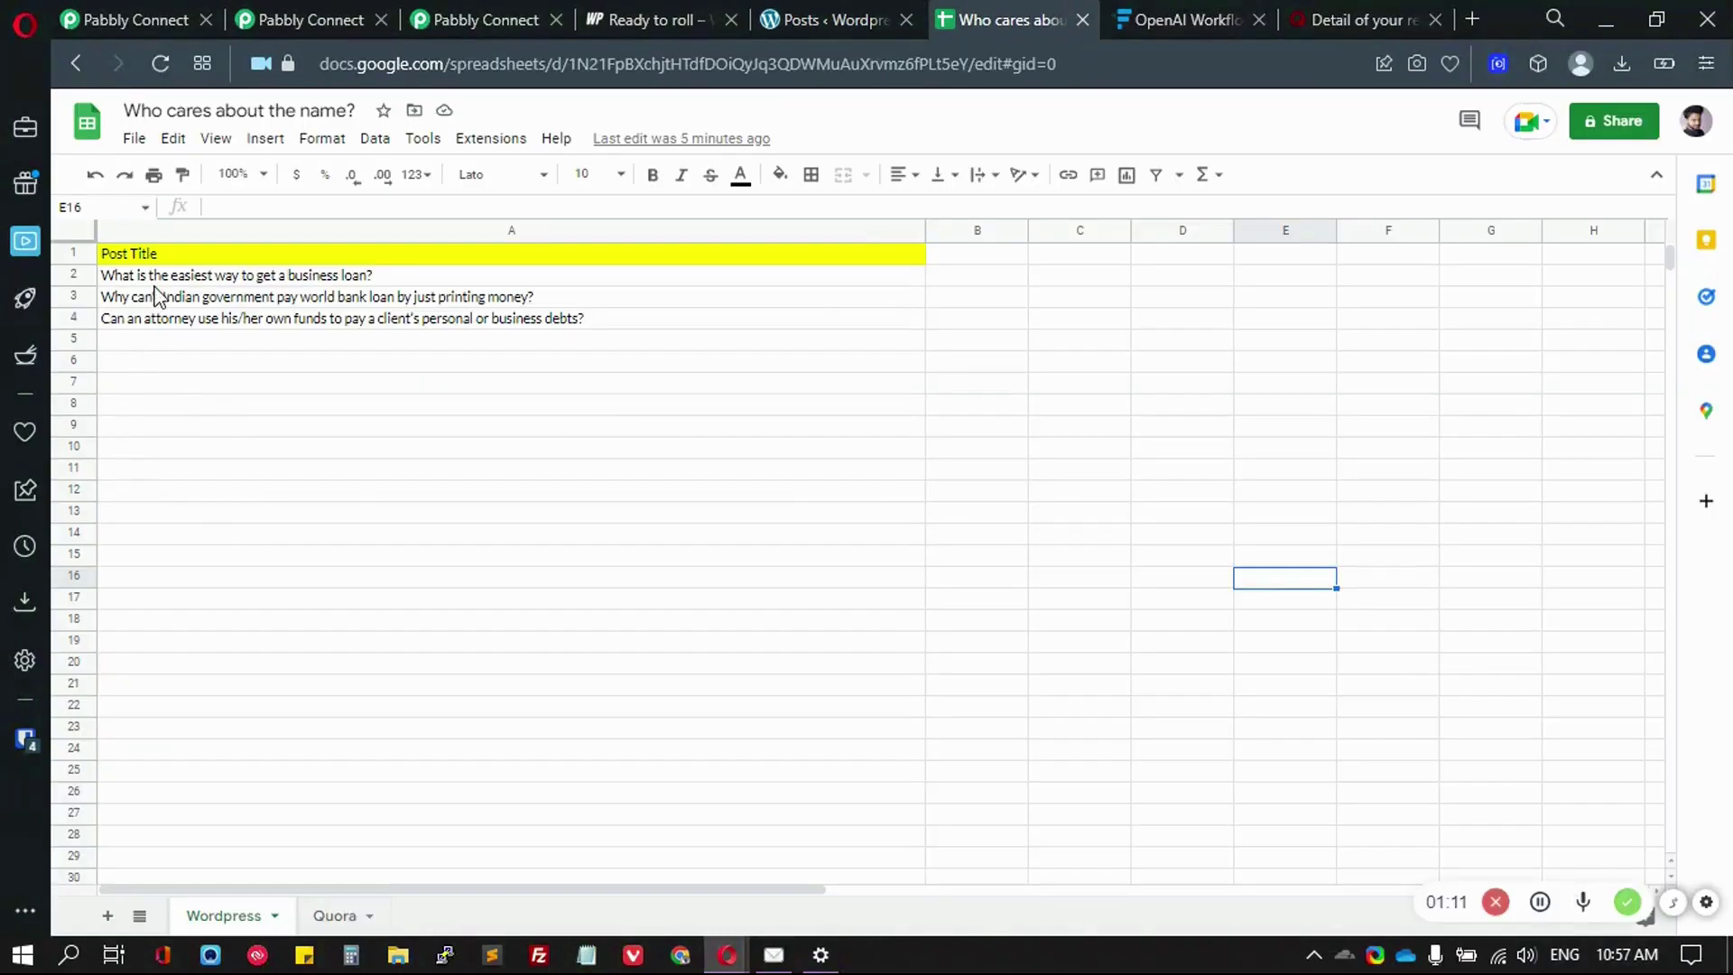
drag(349, 473, 359, 279)
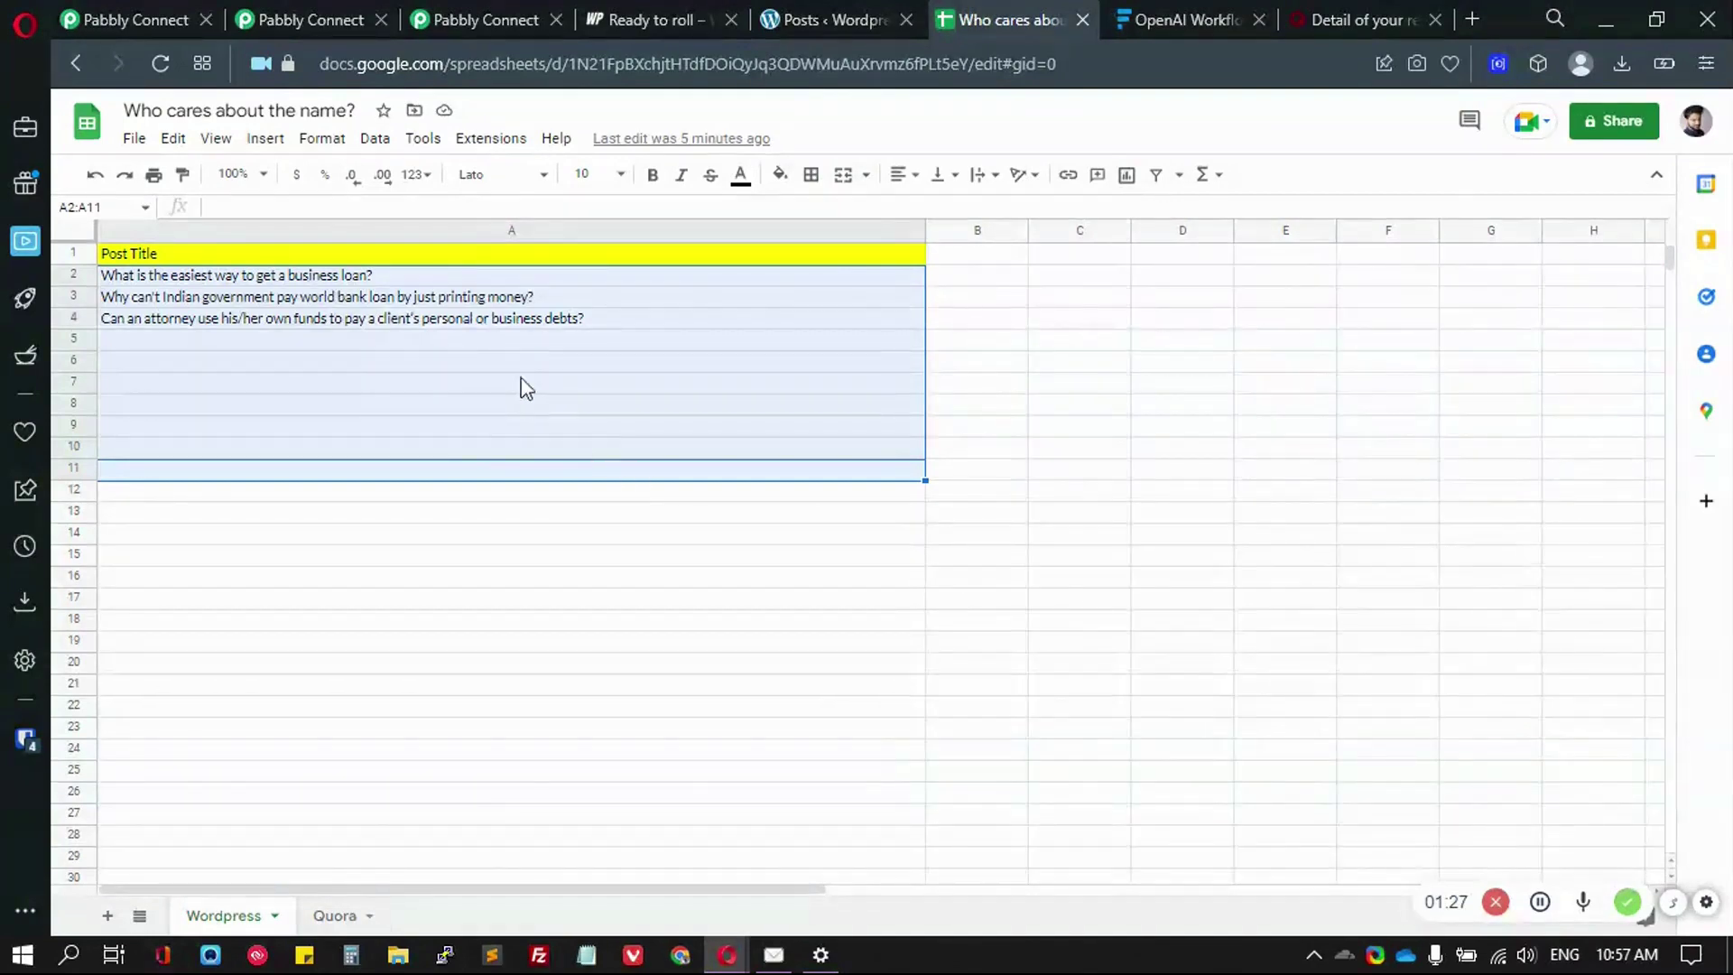
click(297, 19)
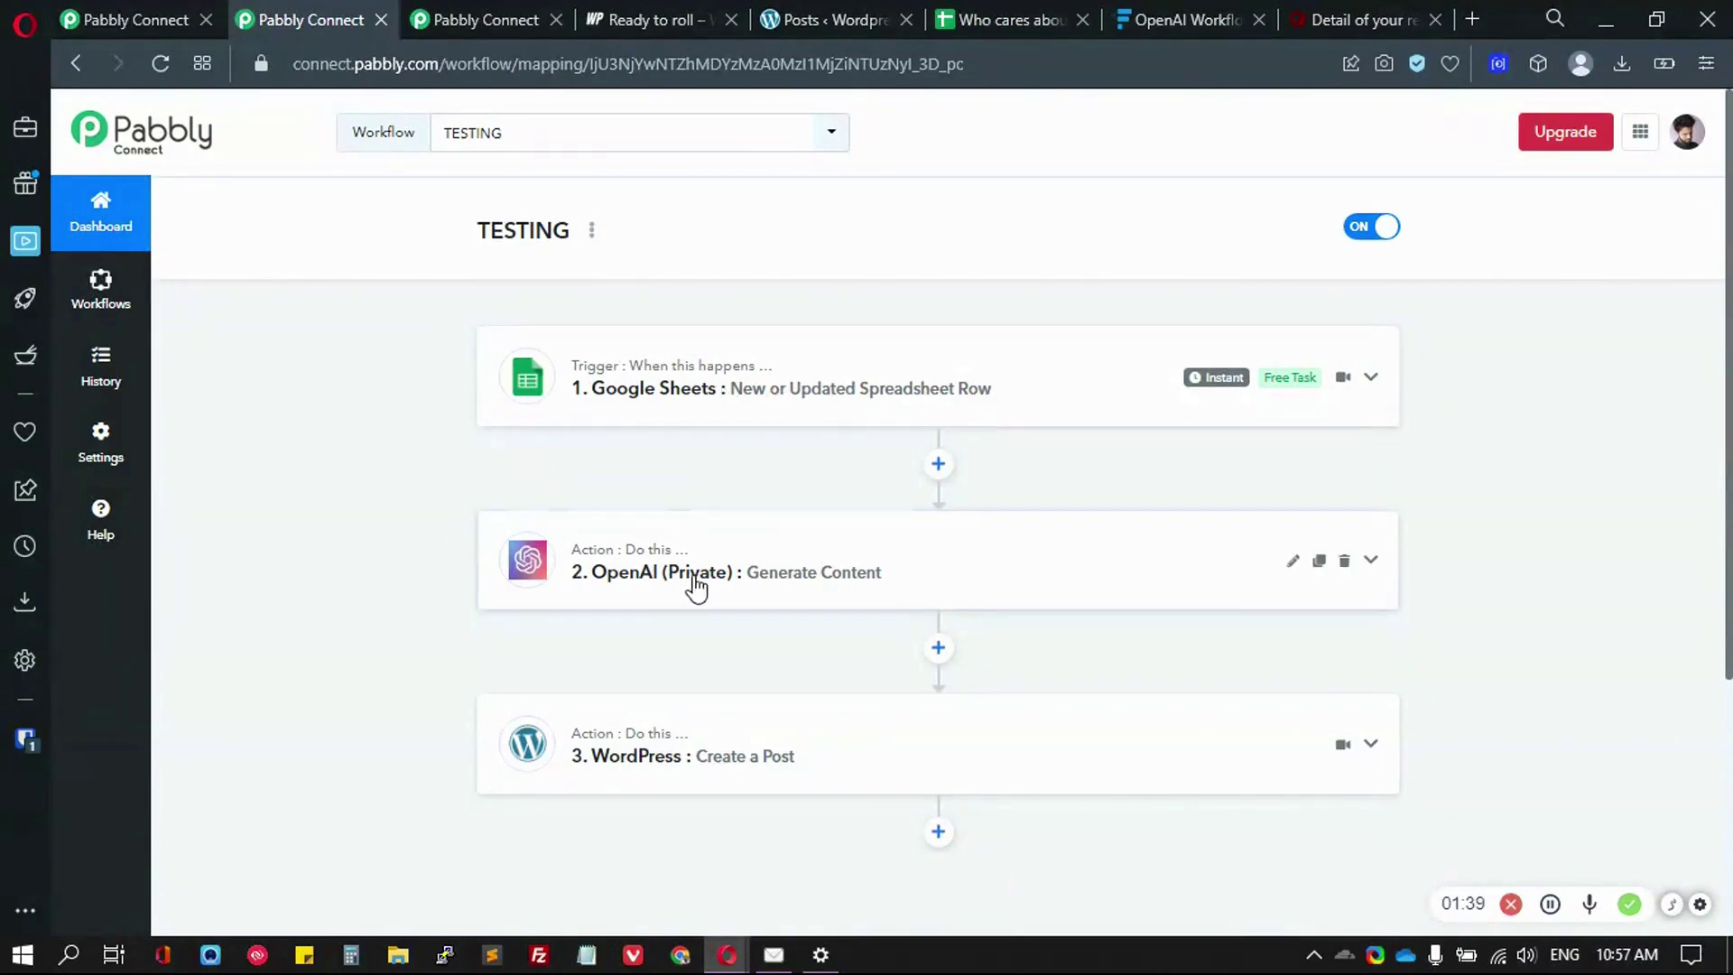
- Scroll through the TESTING workflow's three steps, then go back to the post titles spreadsheet
scroll(695, 587, down, 3)
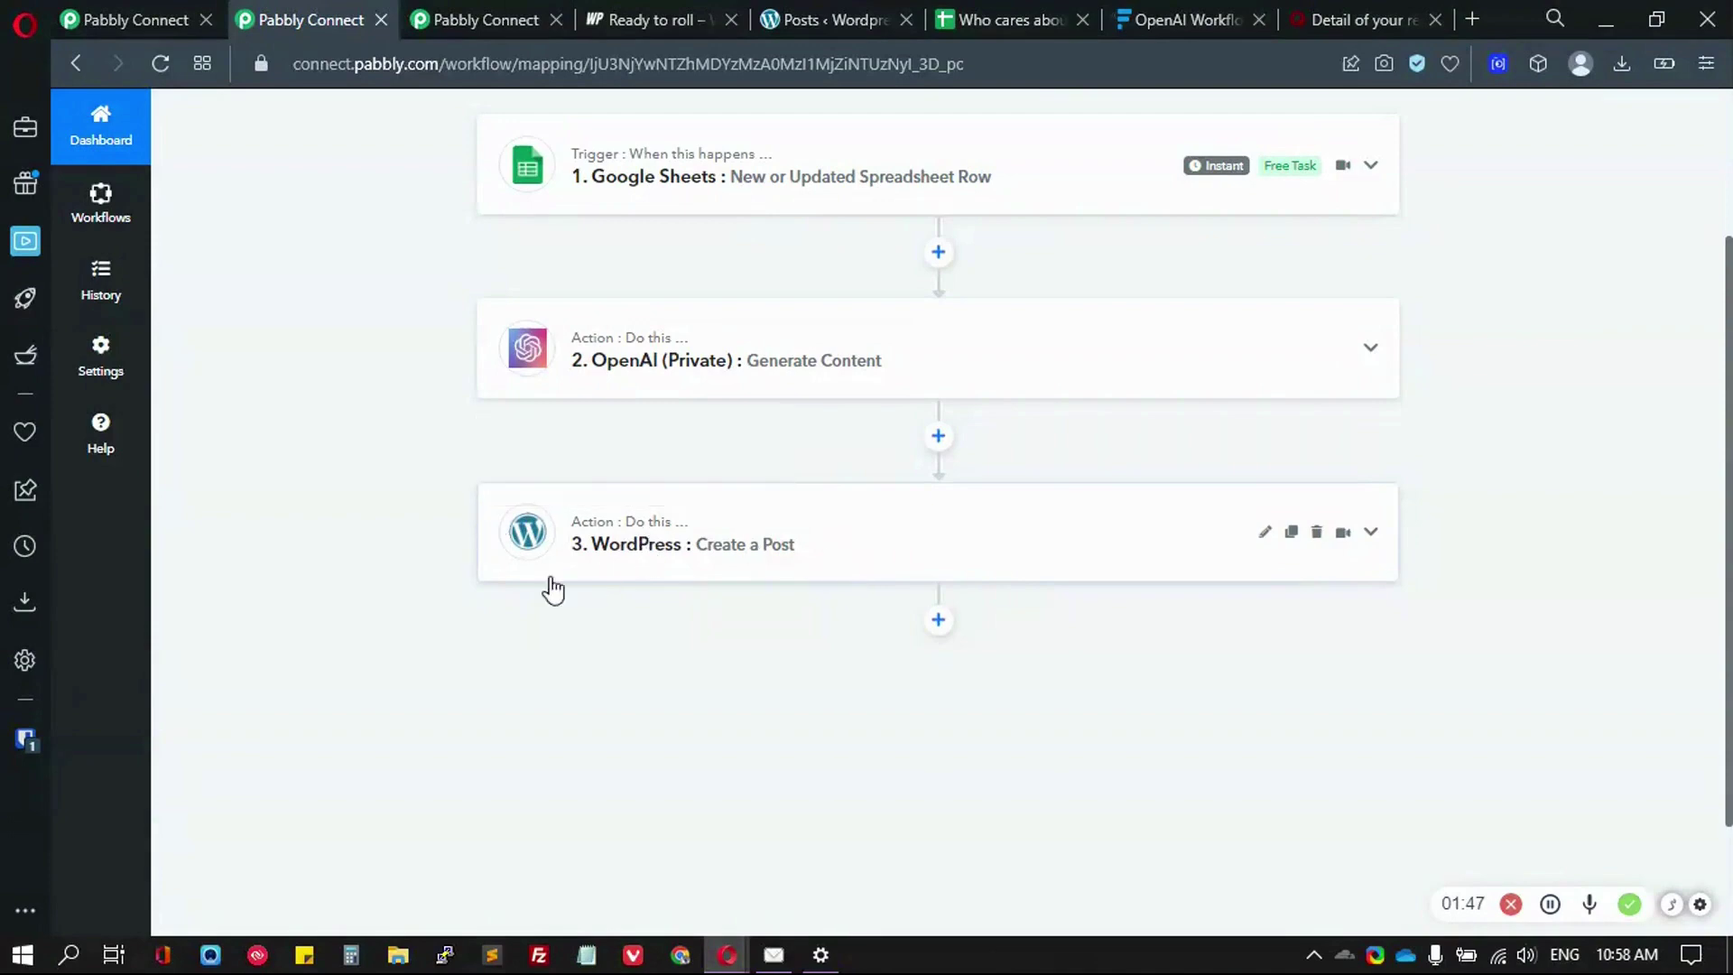
scroll(506, 587, up, 1)
scroll(451, 578, up, 2)
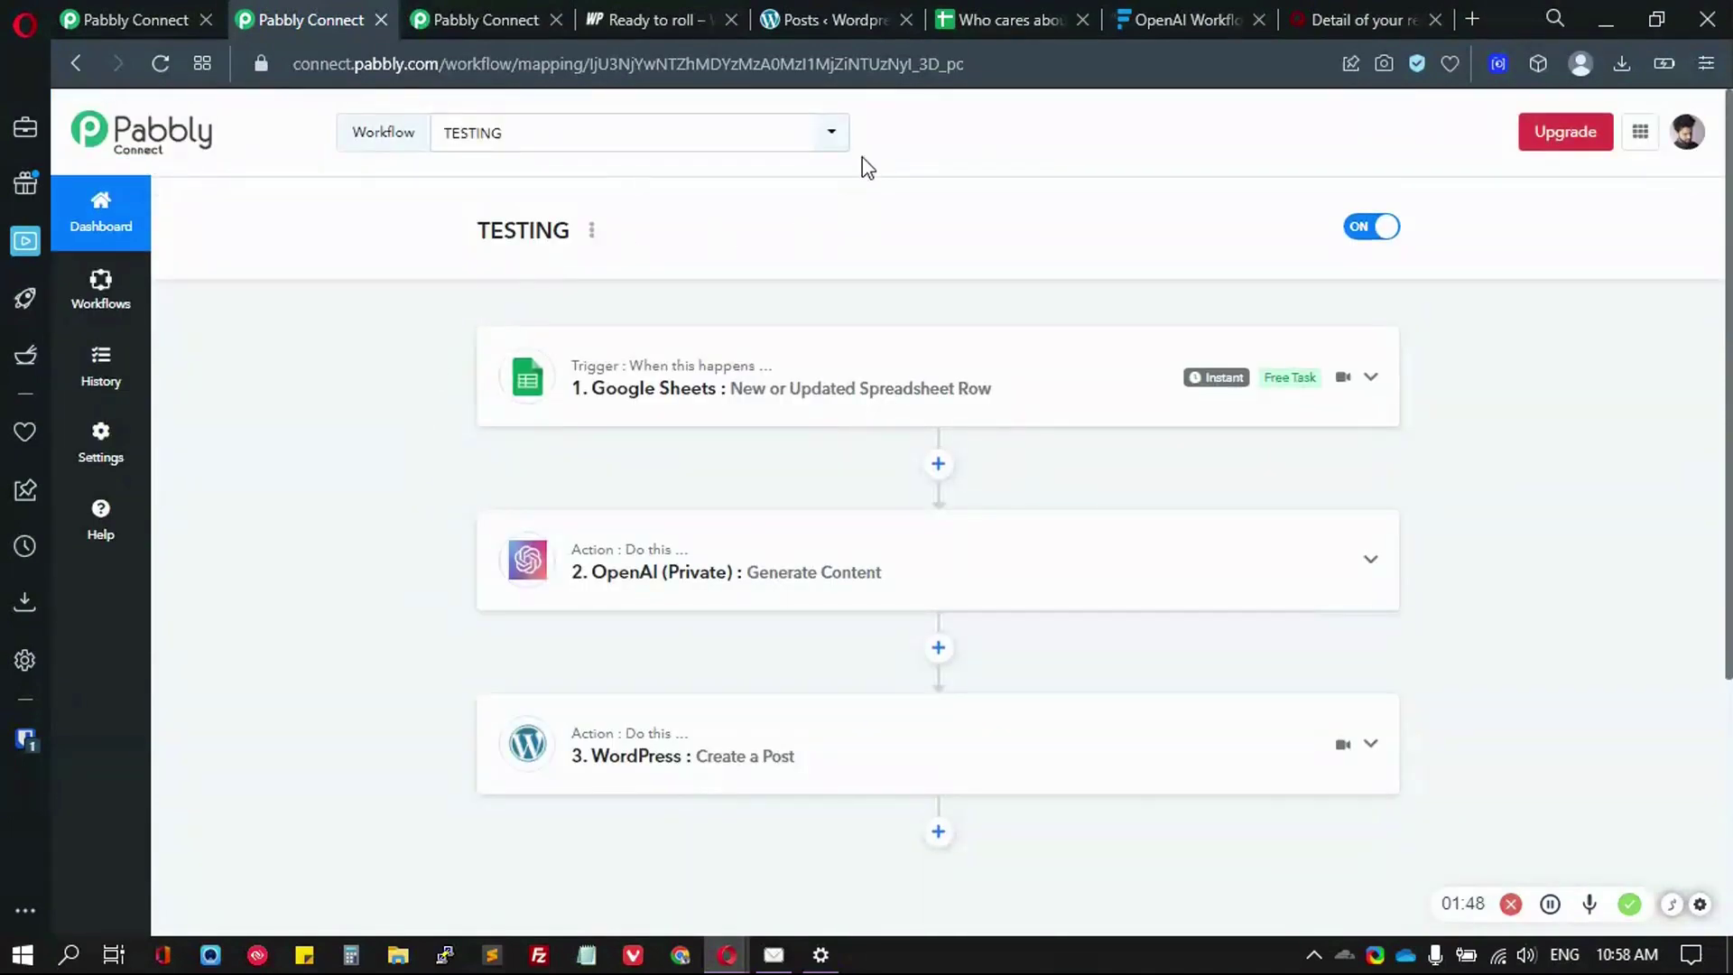
click(997, 19)
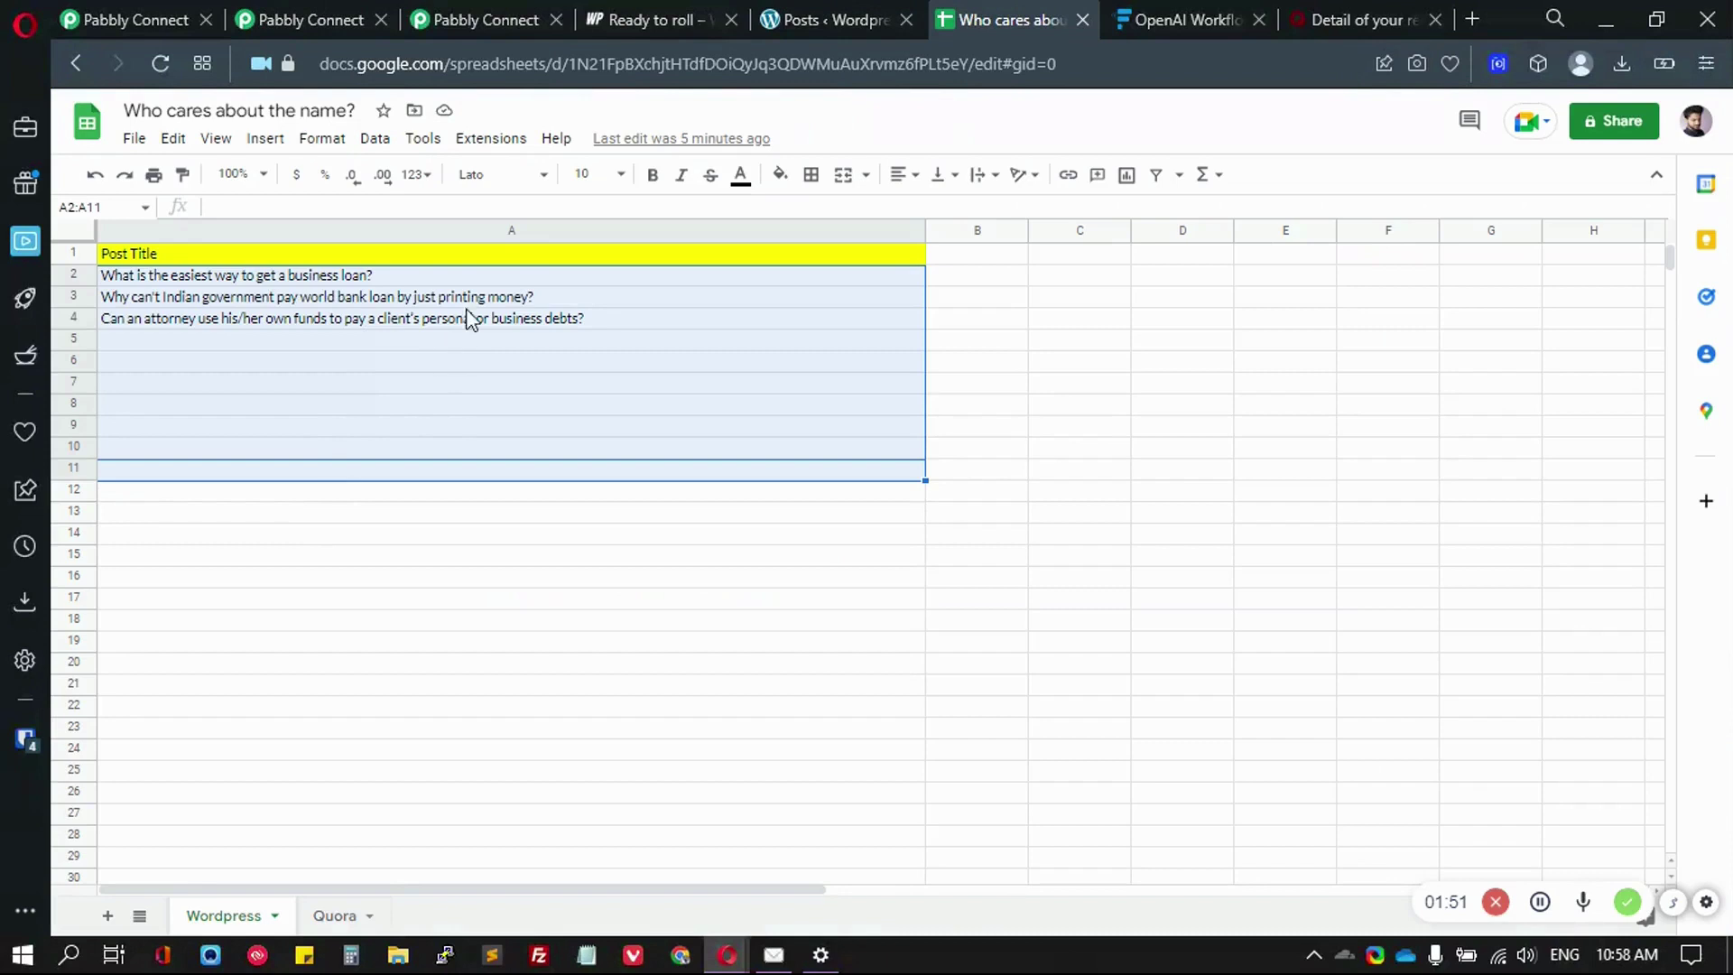
- Send all sheet rows via Extensions > Pabbly Connect Webhooks > Send All Data, then view WordPress Posts
click(488, 140)
mouse_move(646, 405)
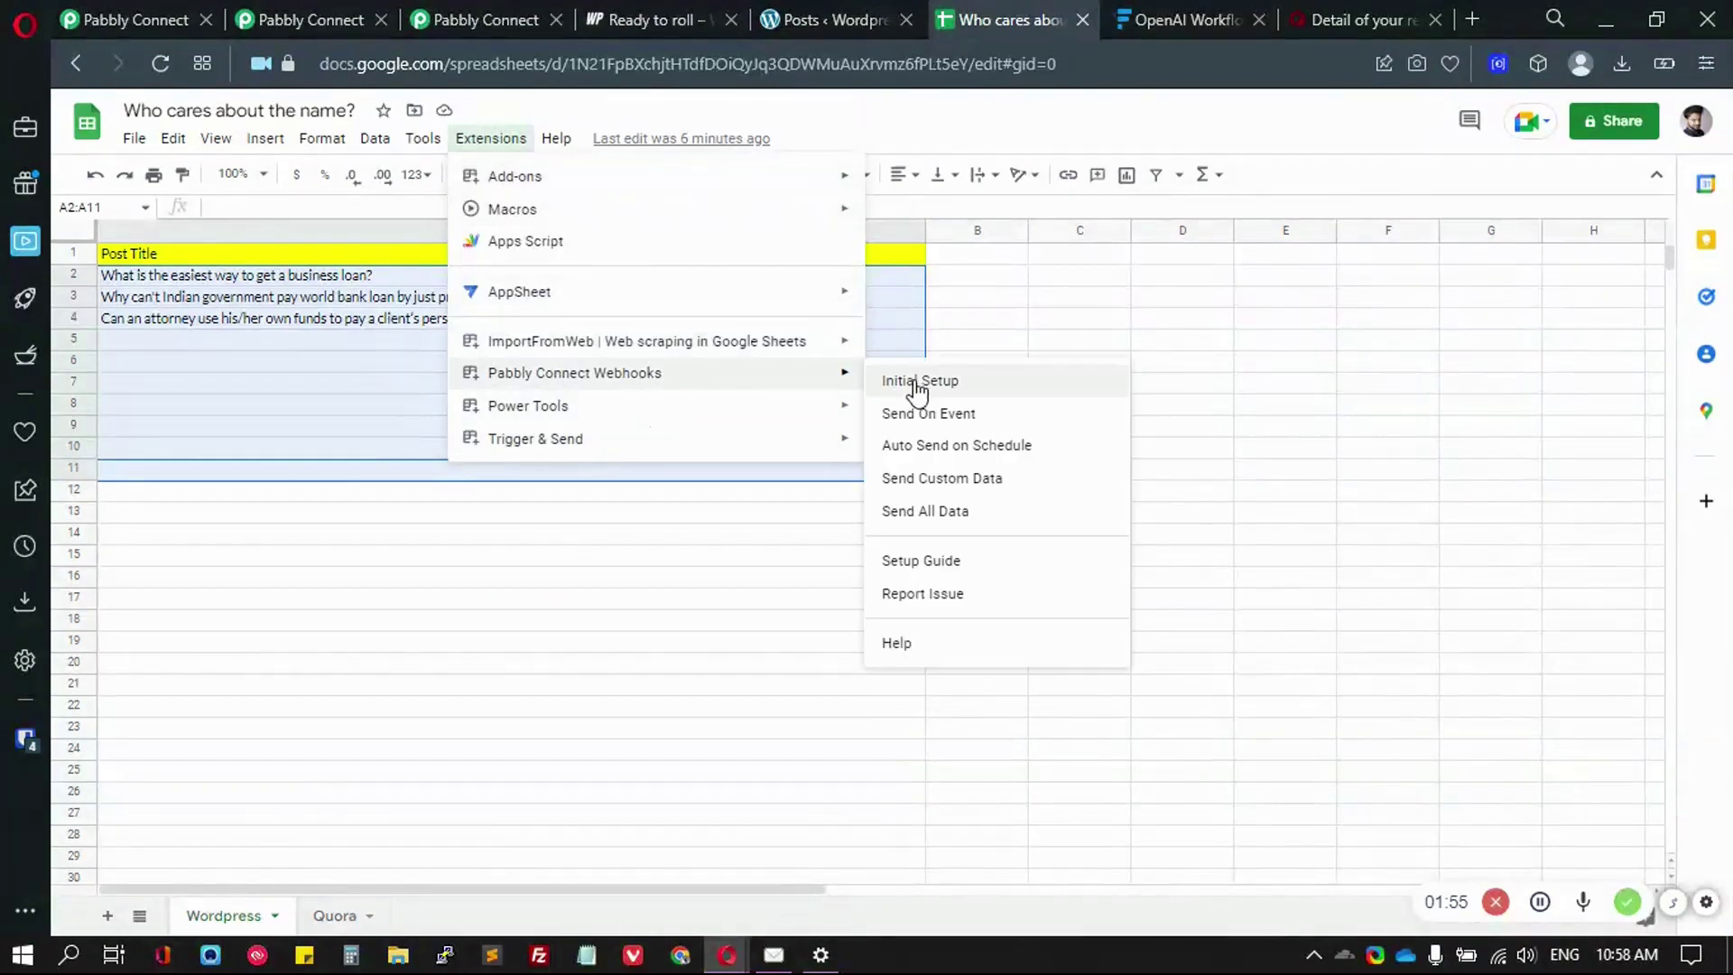
click(976, 512)
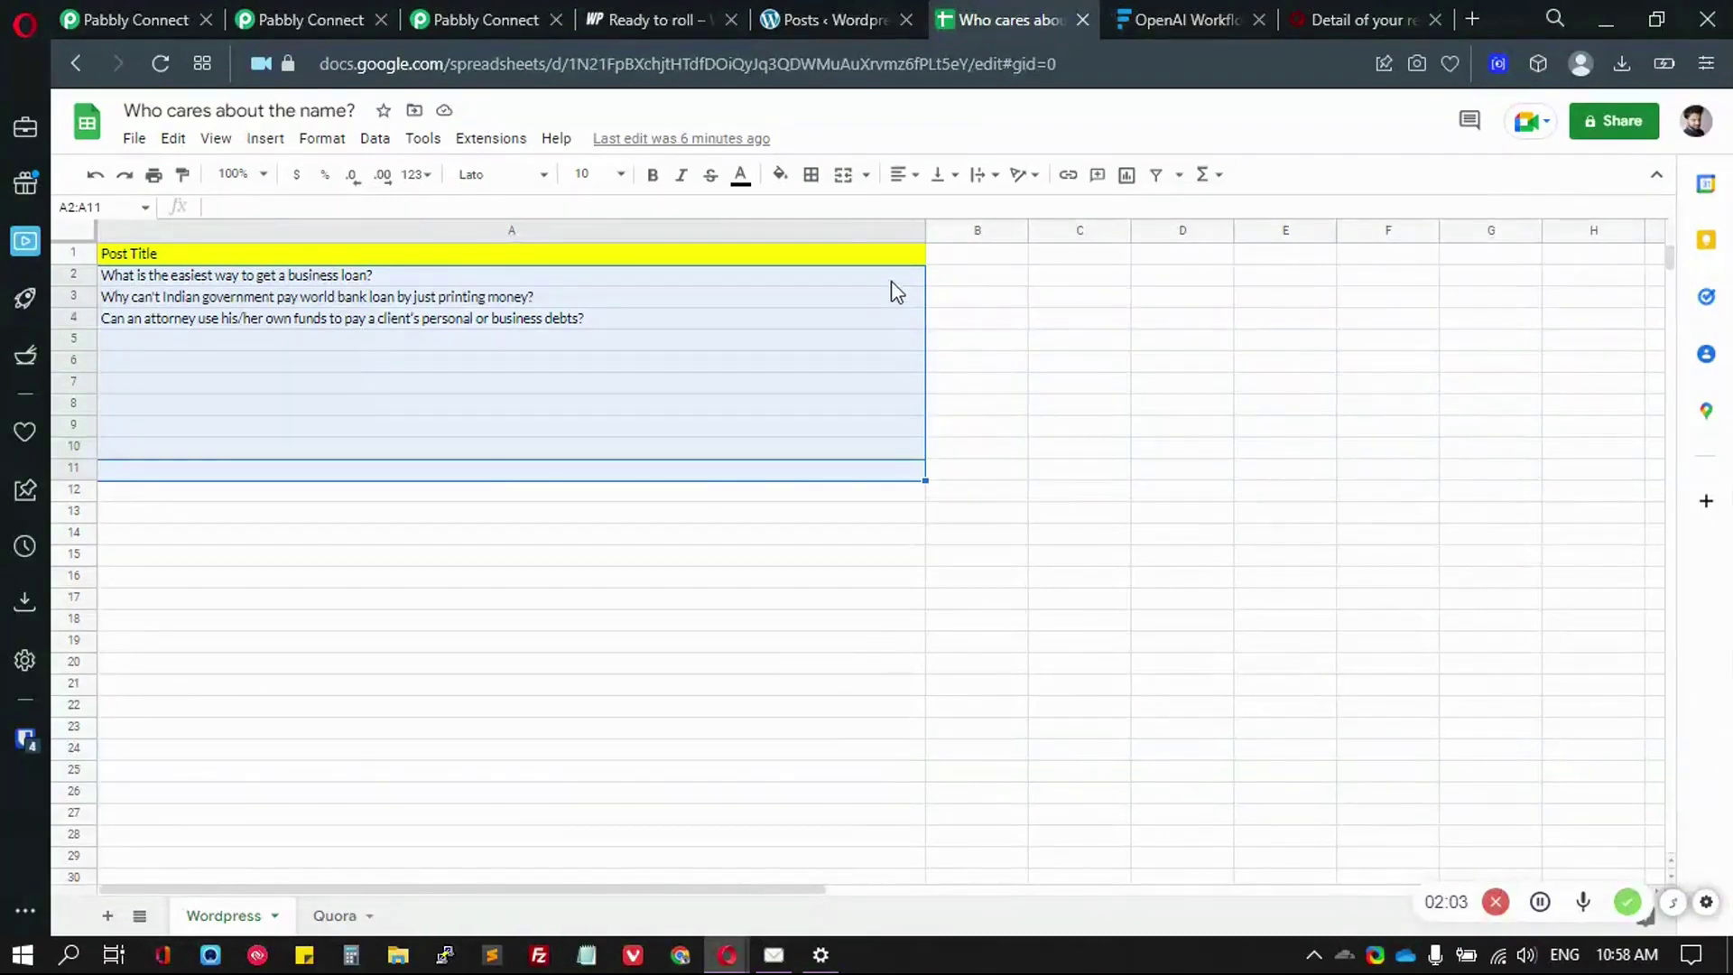
click(837, 22)
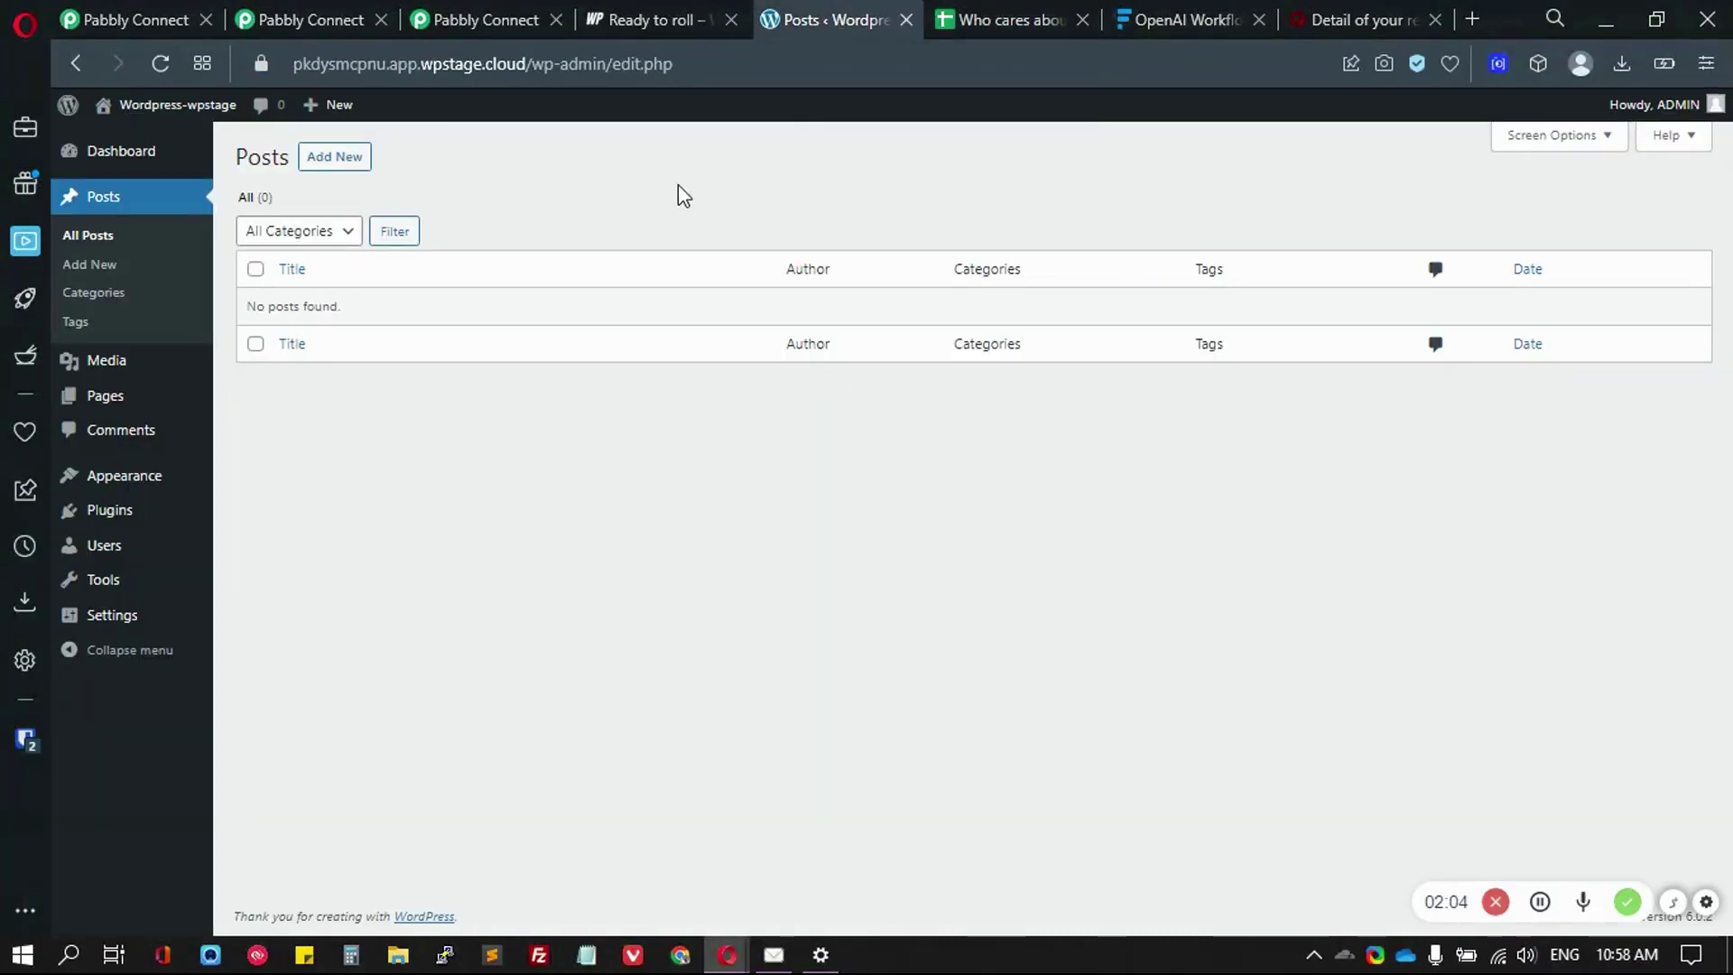
- Reload the WordPress posts list to find new pending posts, checking titles against the sheet
key(F5)
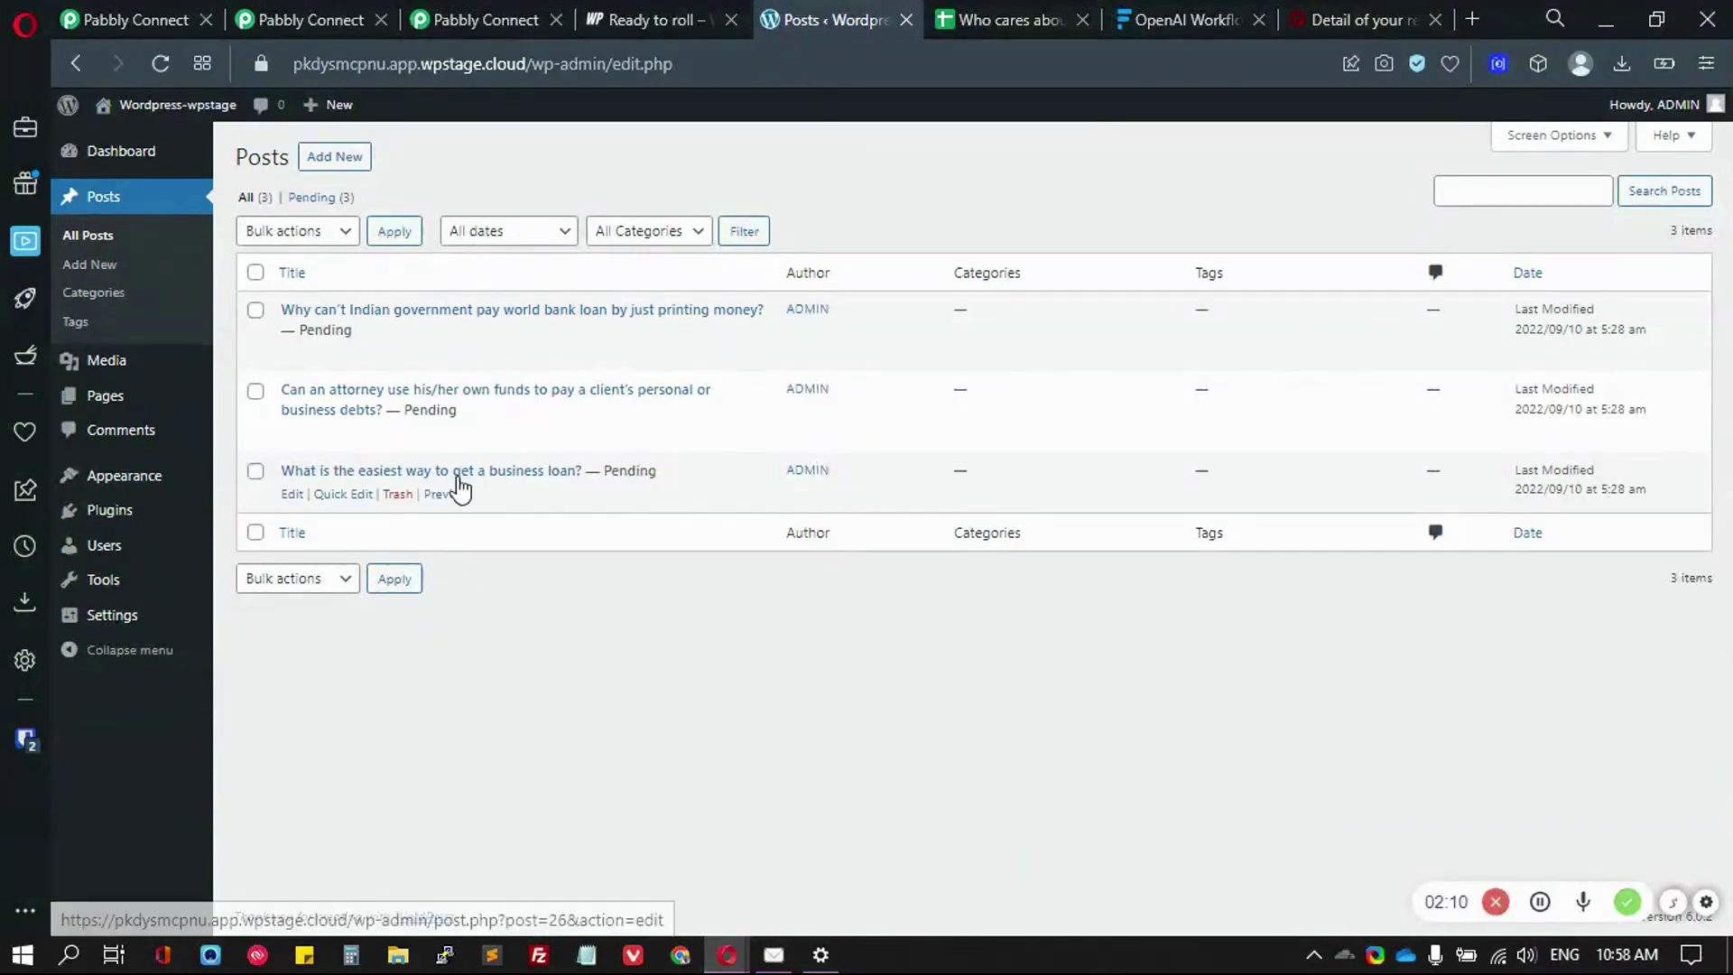
click(970, 11)
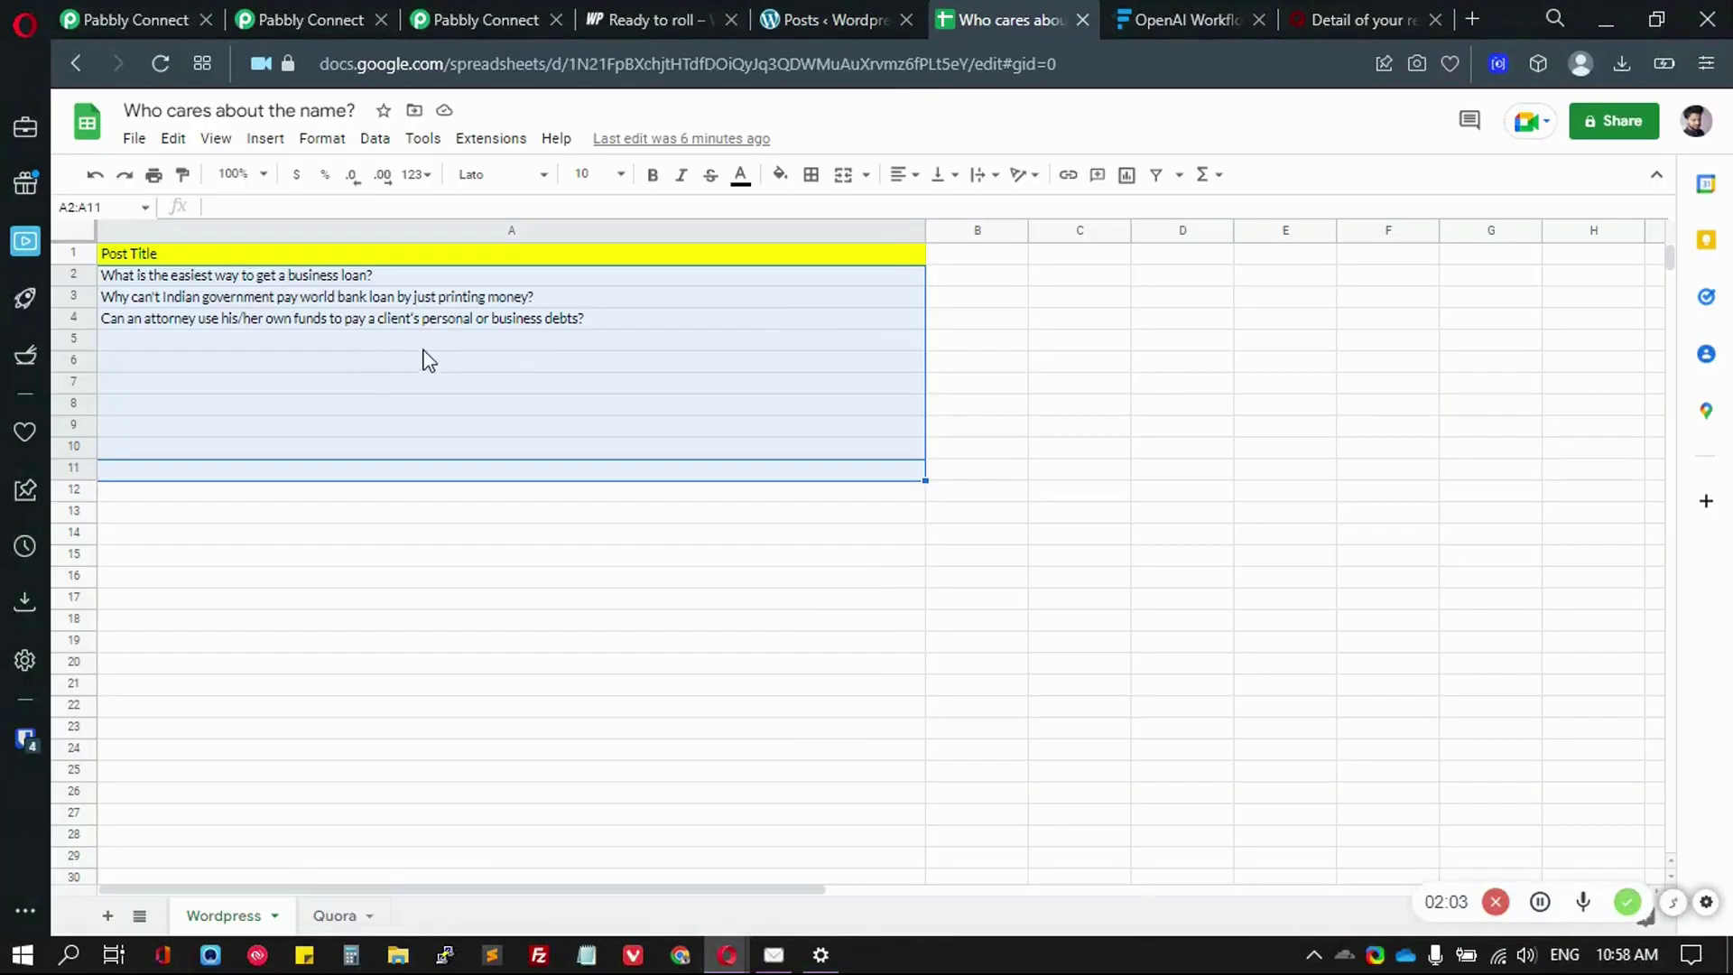
click(204, 275)
click(812, 20)
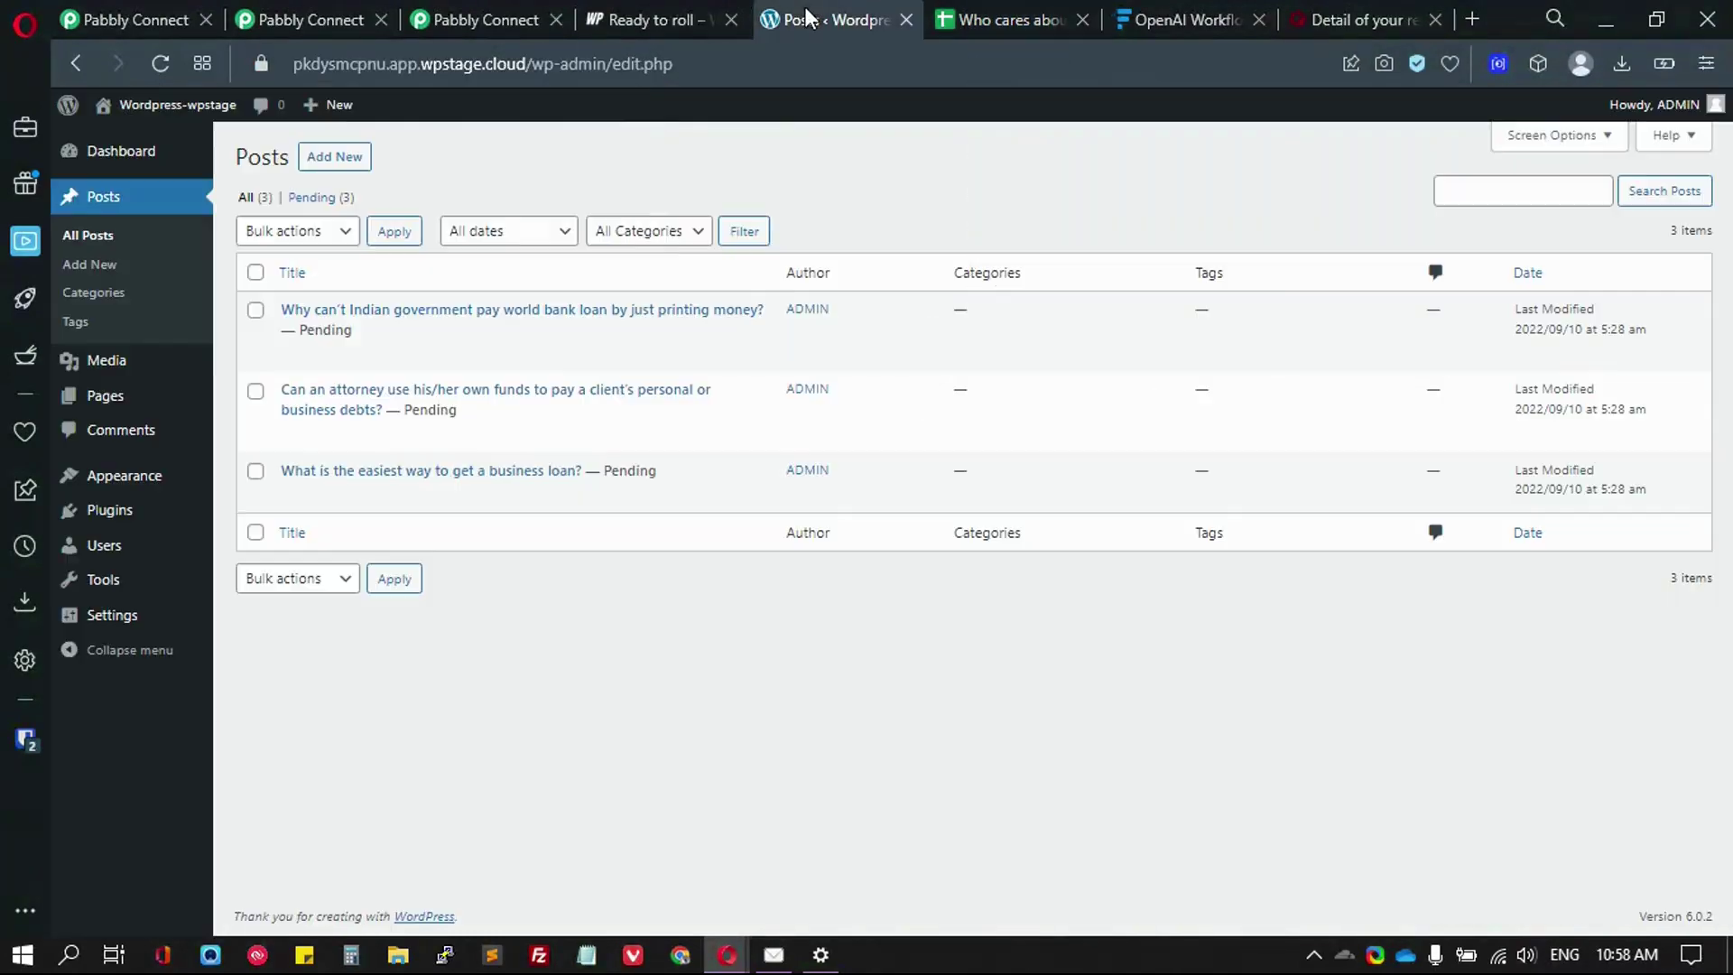
- Preview the pending Indian government post and read through its content
click(437, 356)
click(956, 16)
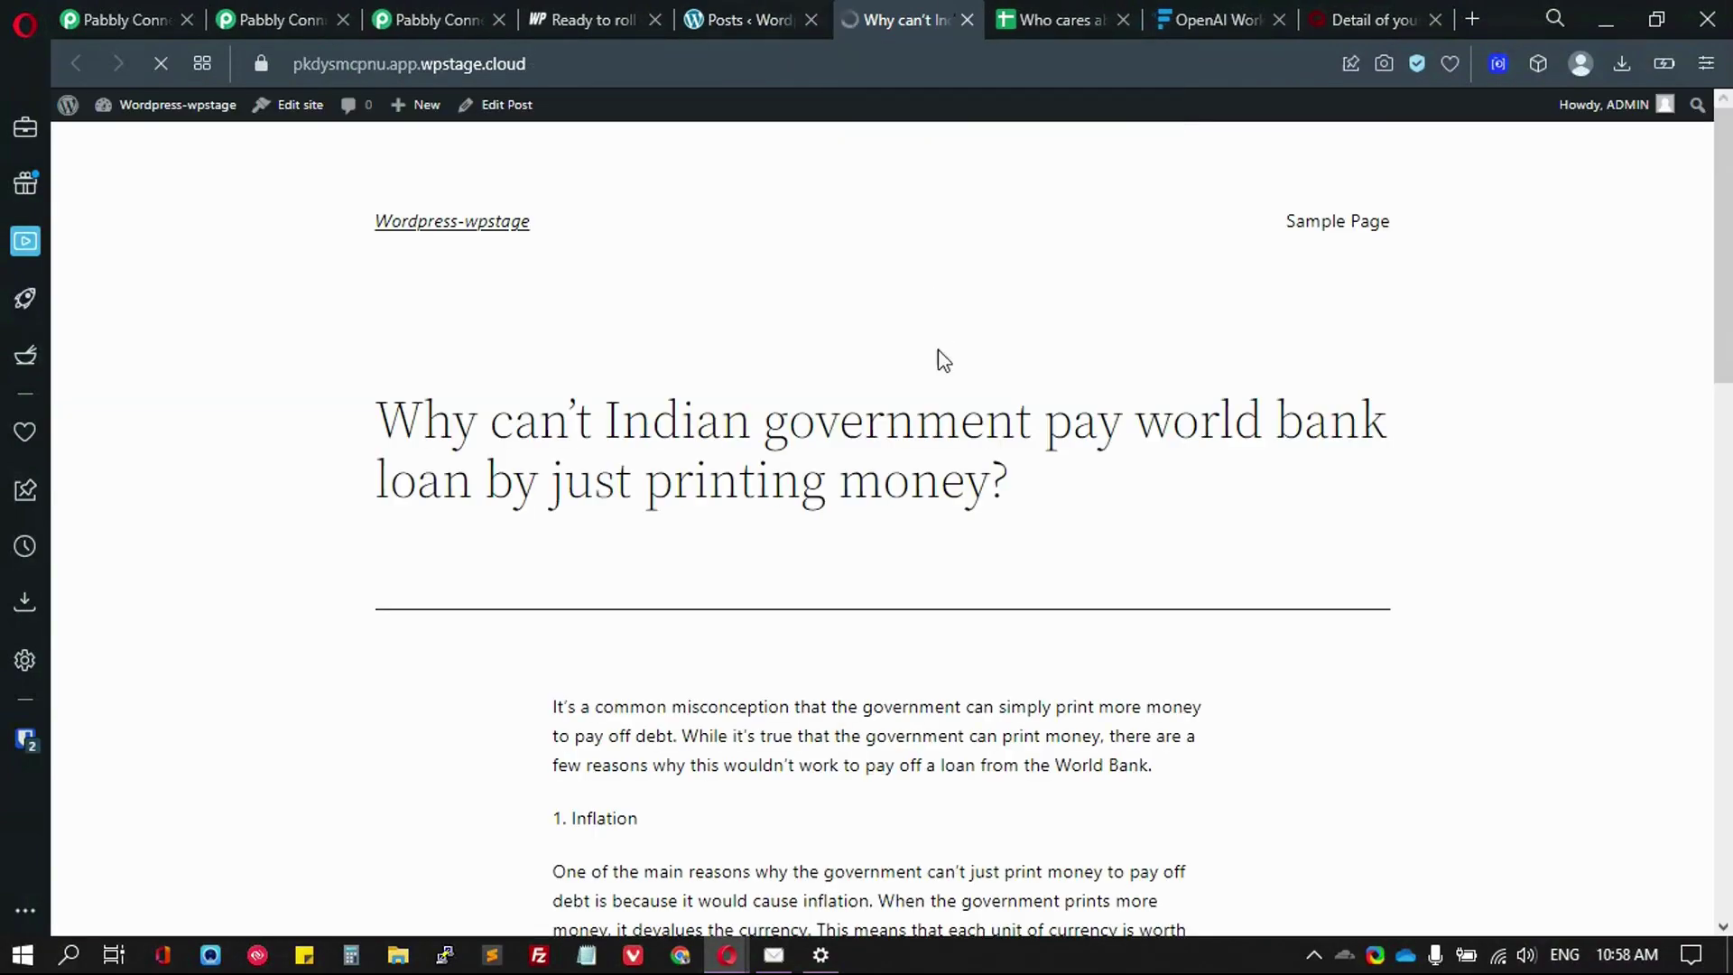
scroll(934, 418, down, 8)
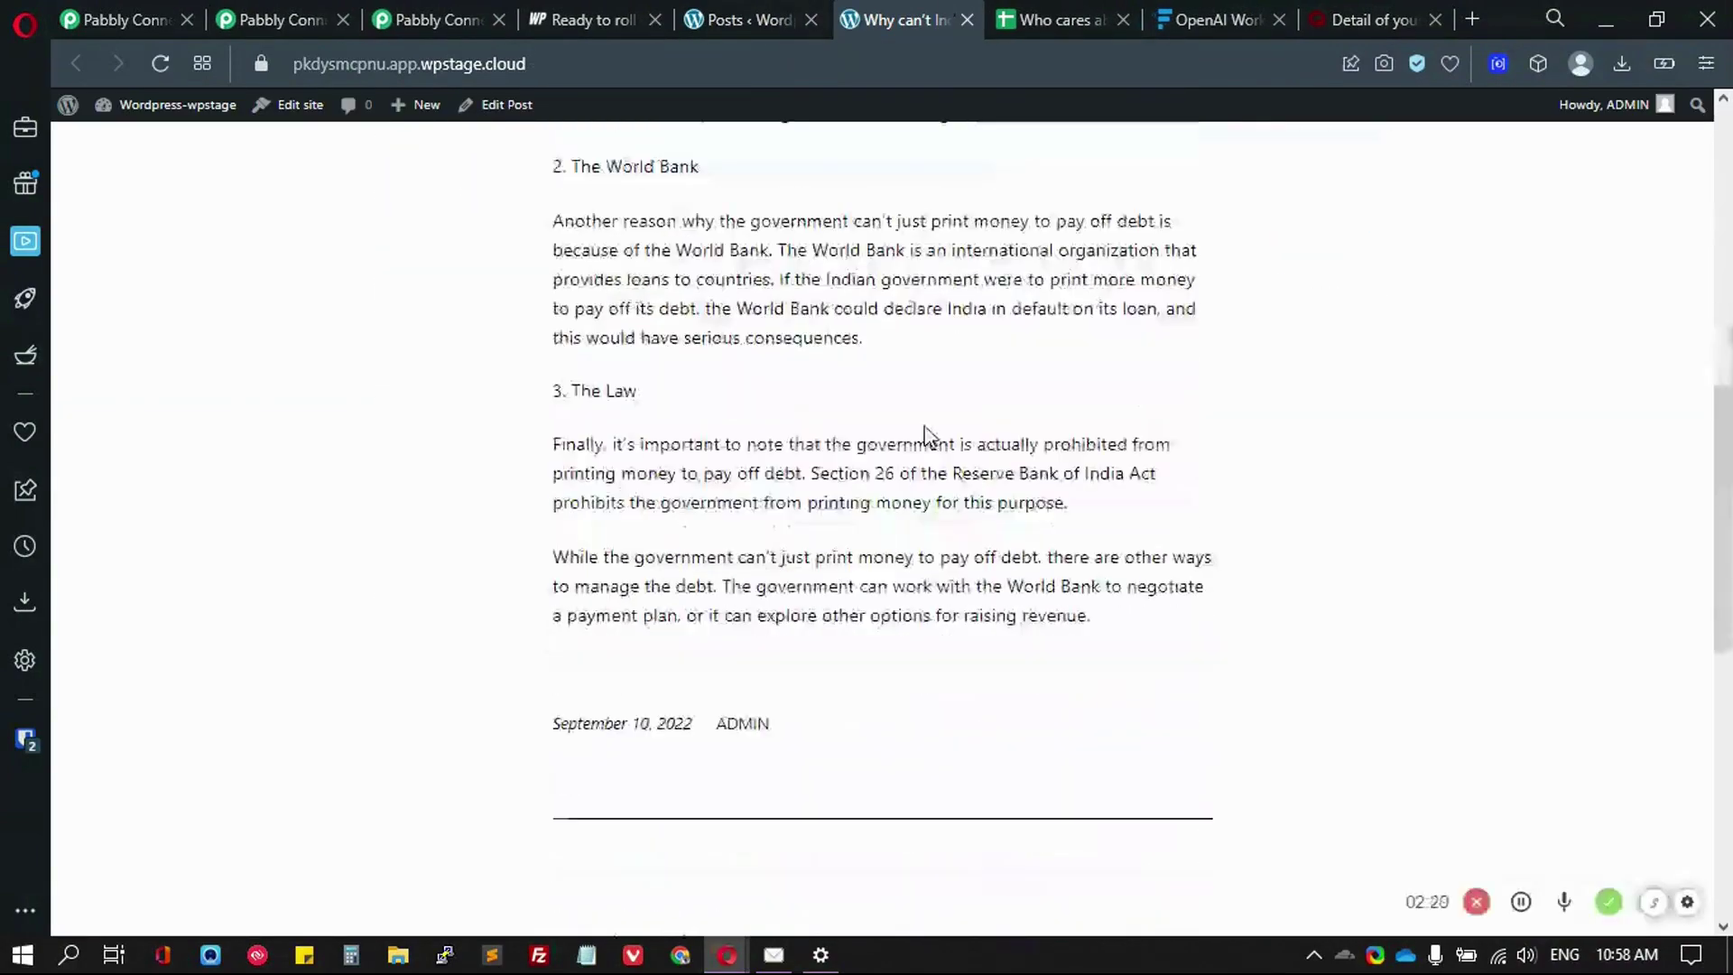
scroll(926, 436, up, 7)
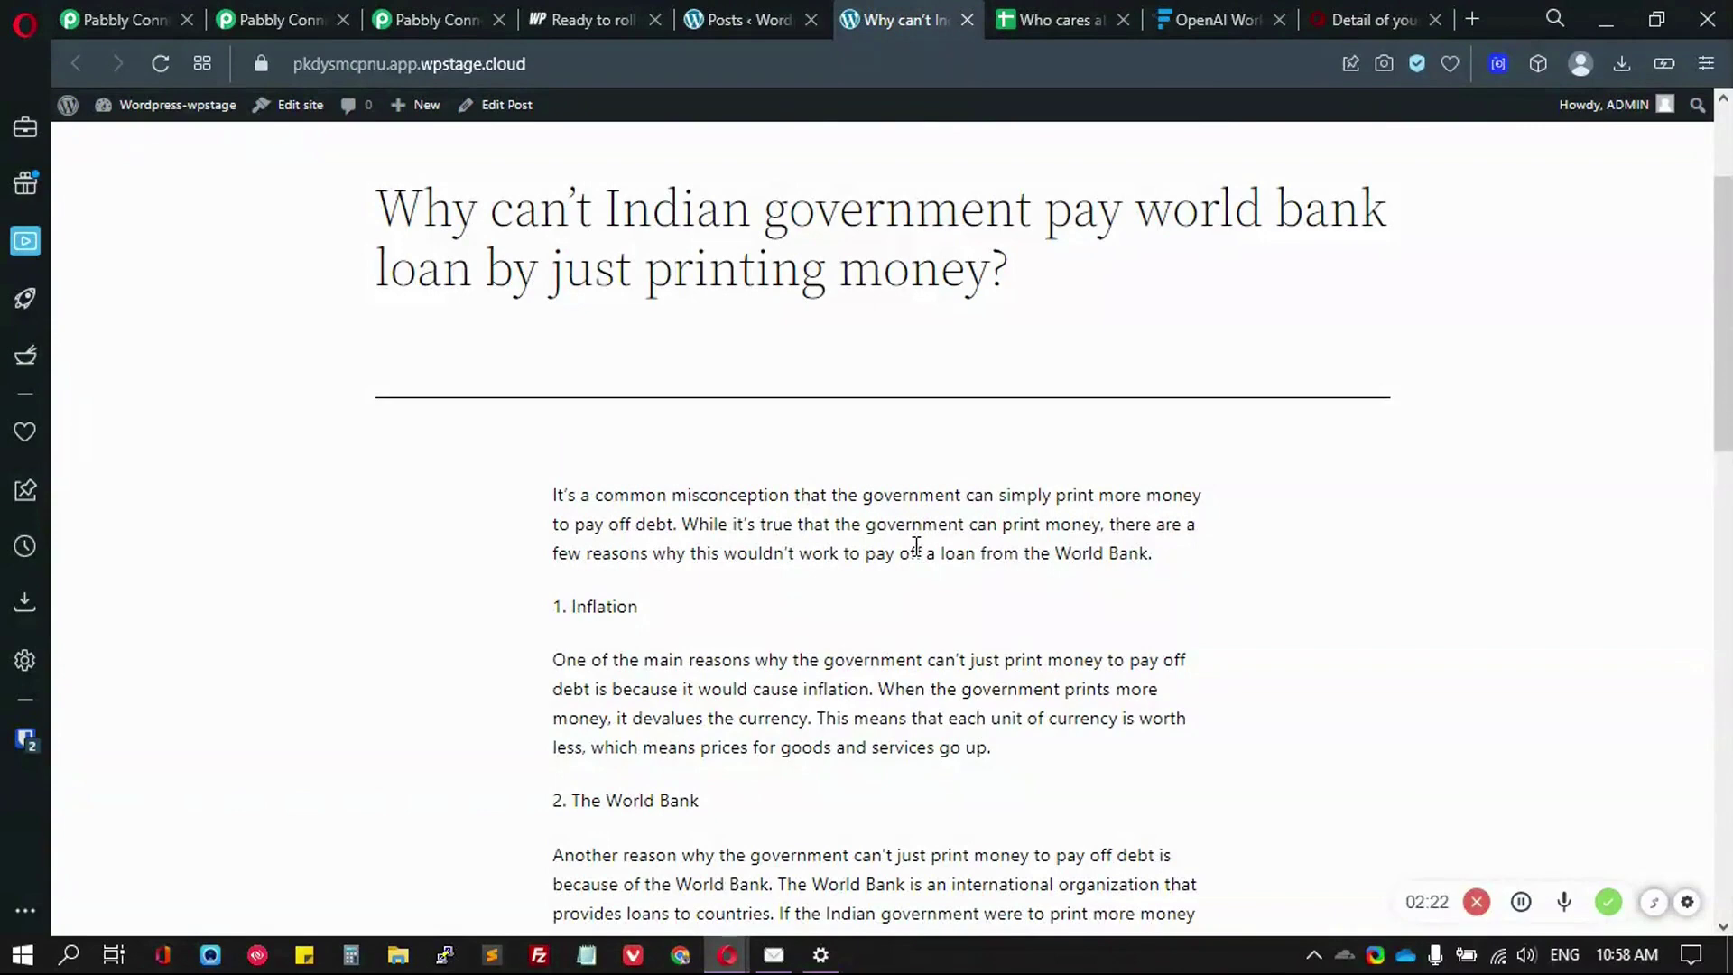
scroll(915, 551, down, 2)
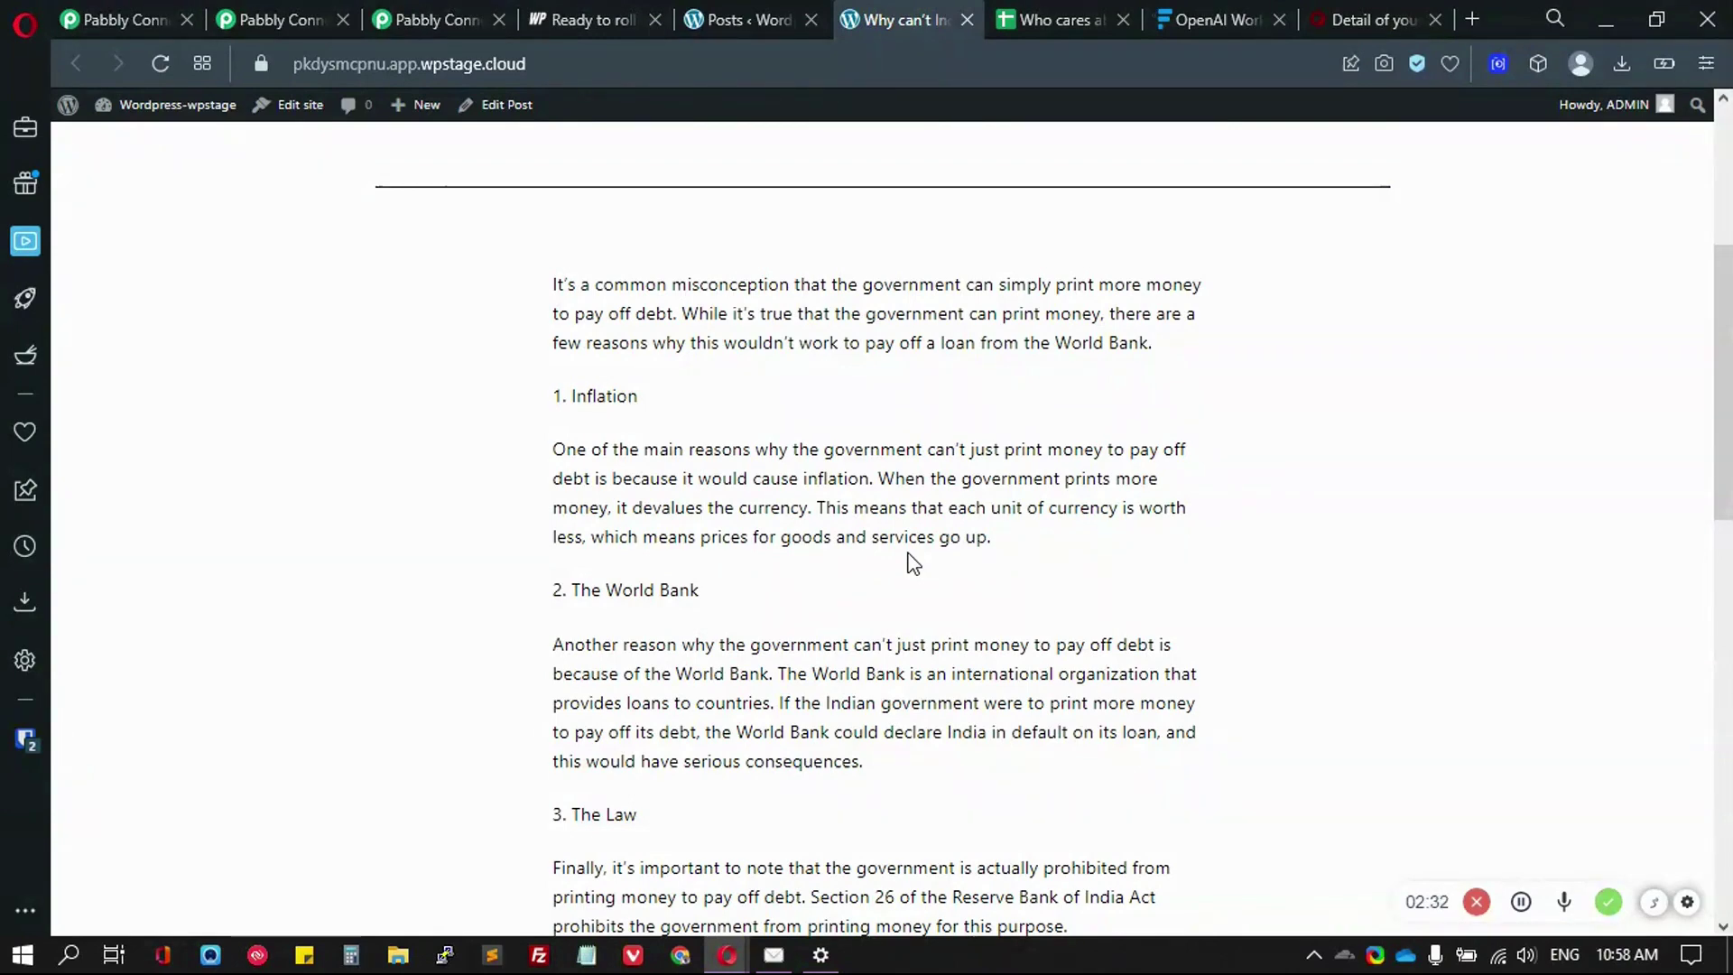
scroll(914, 562, down, 2)
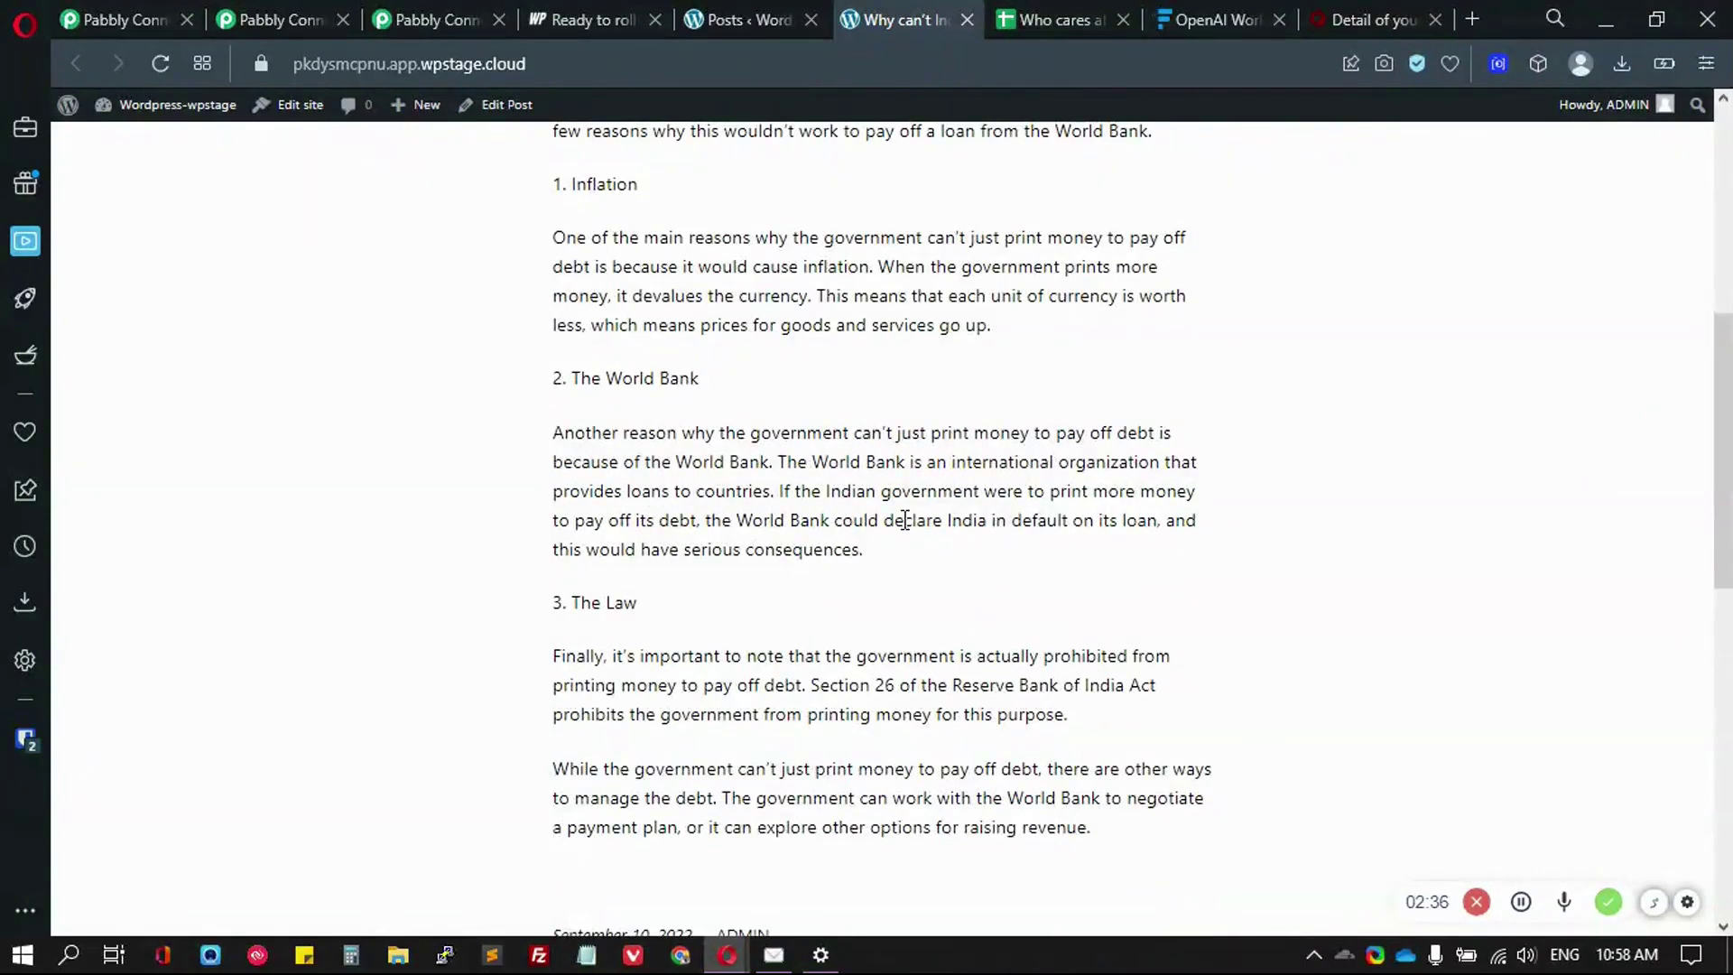
click(720, 10)
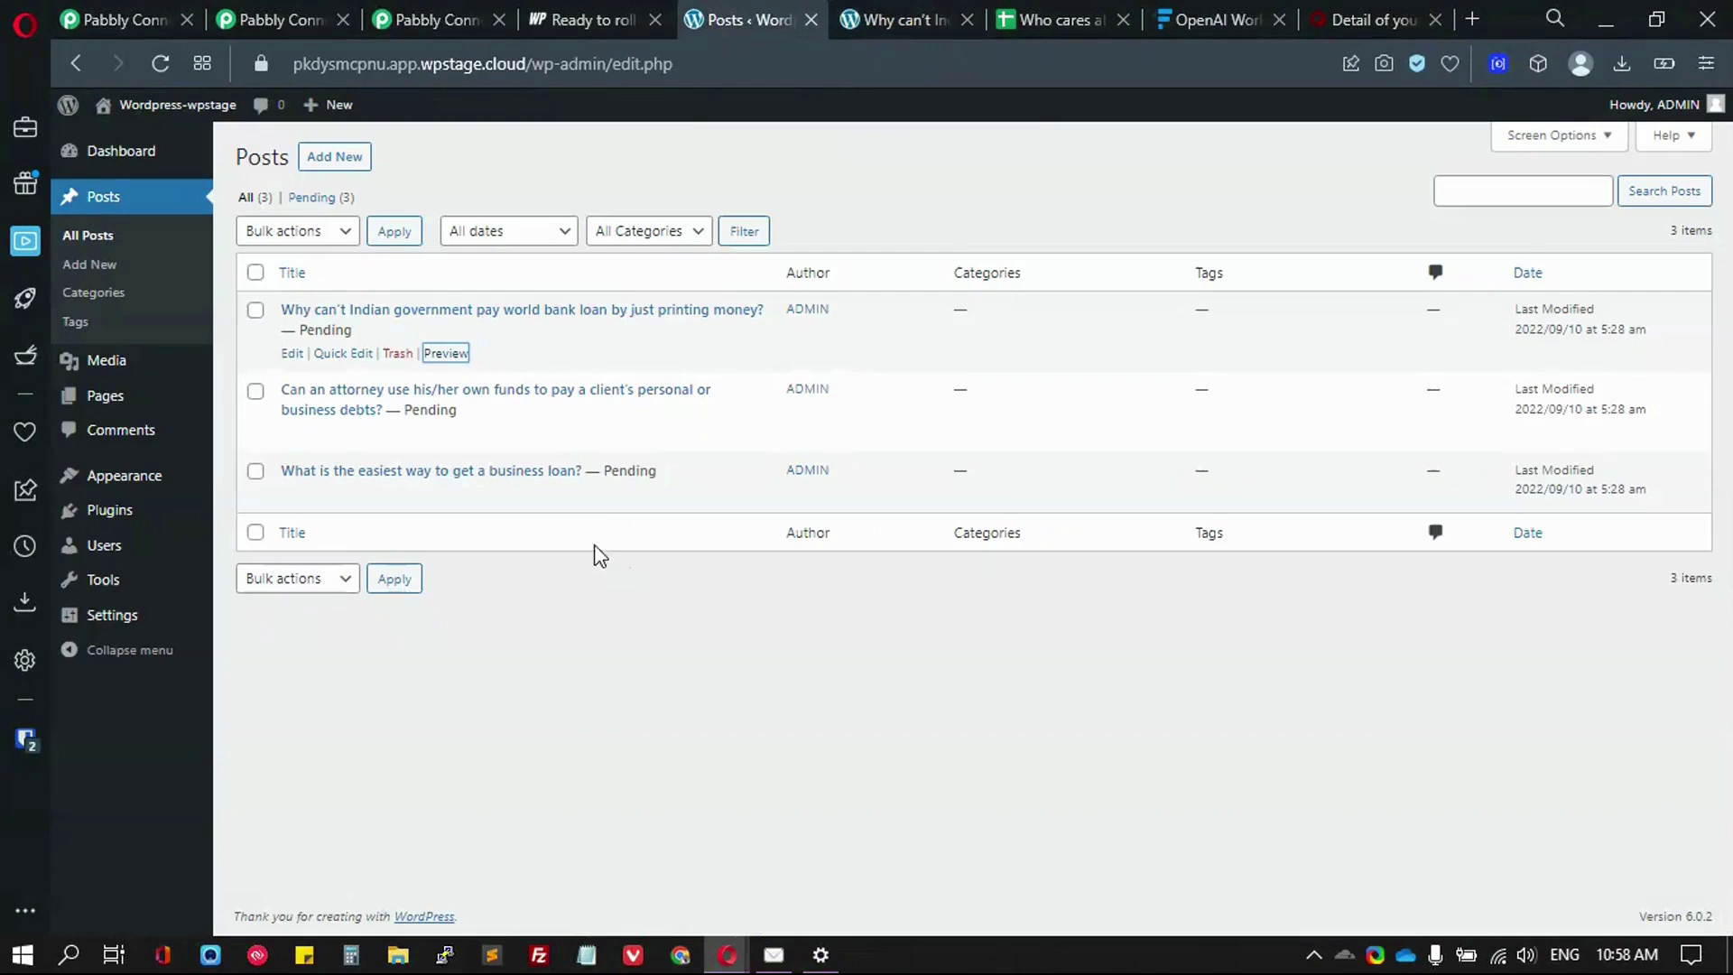
- Preview the attorney funds and business loan posts, then close all preview tabs
click(446, 433)
click(968, 10)
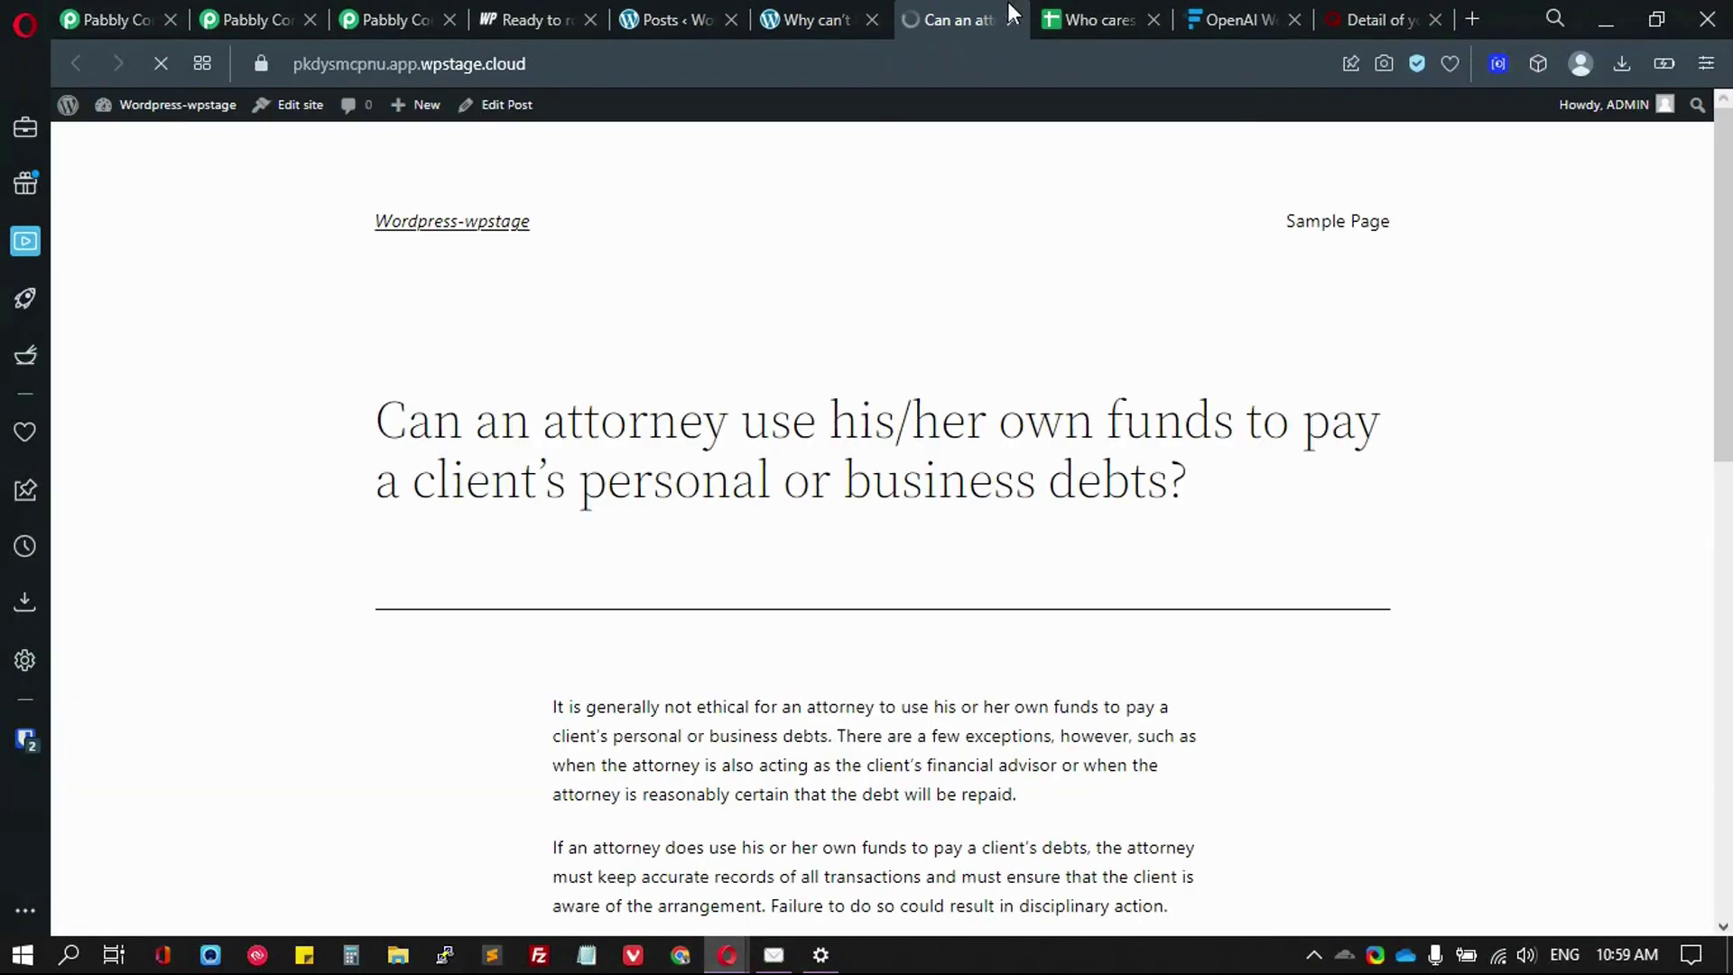
scroll(920, 423, down, 7)
scroll(910, 434, up, 4)
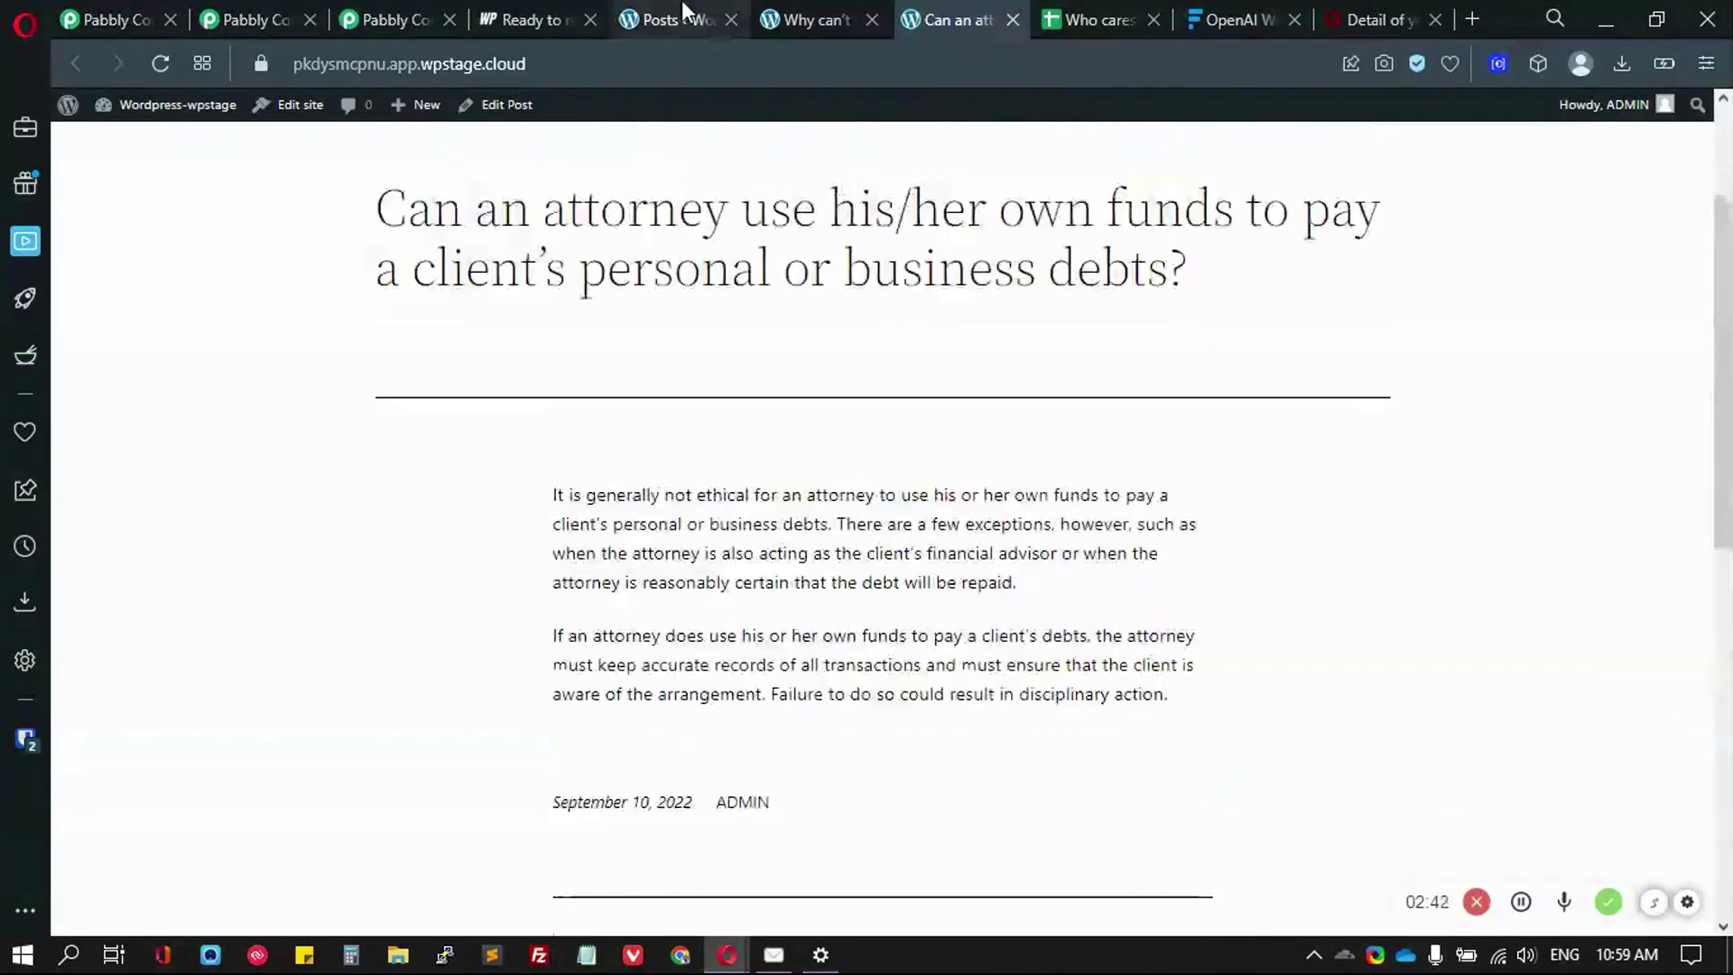
click(677, 19)
click(446, 494)
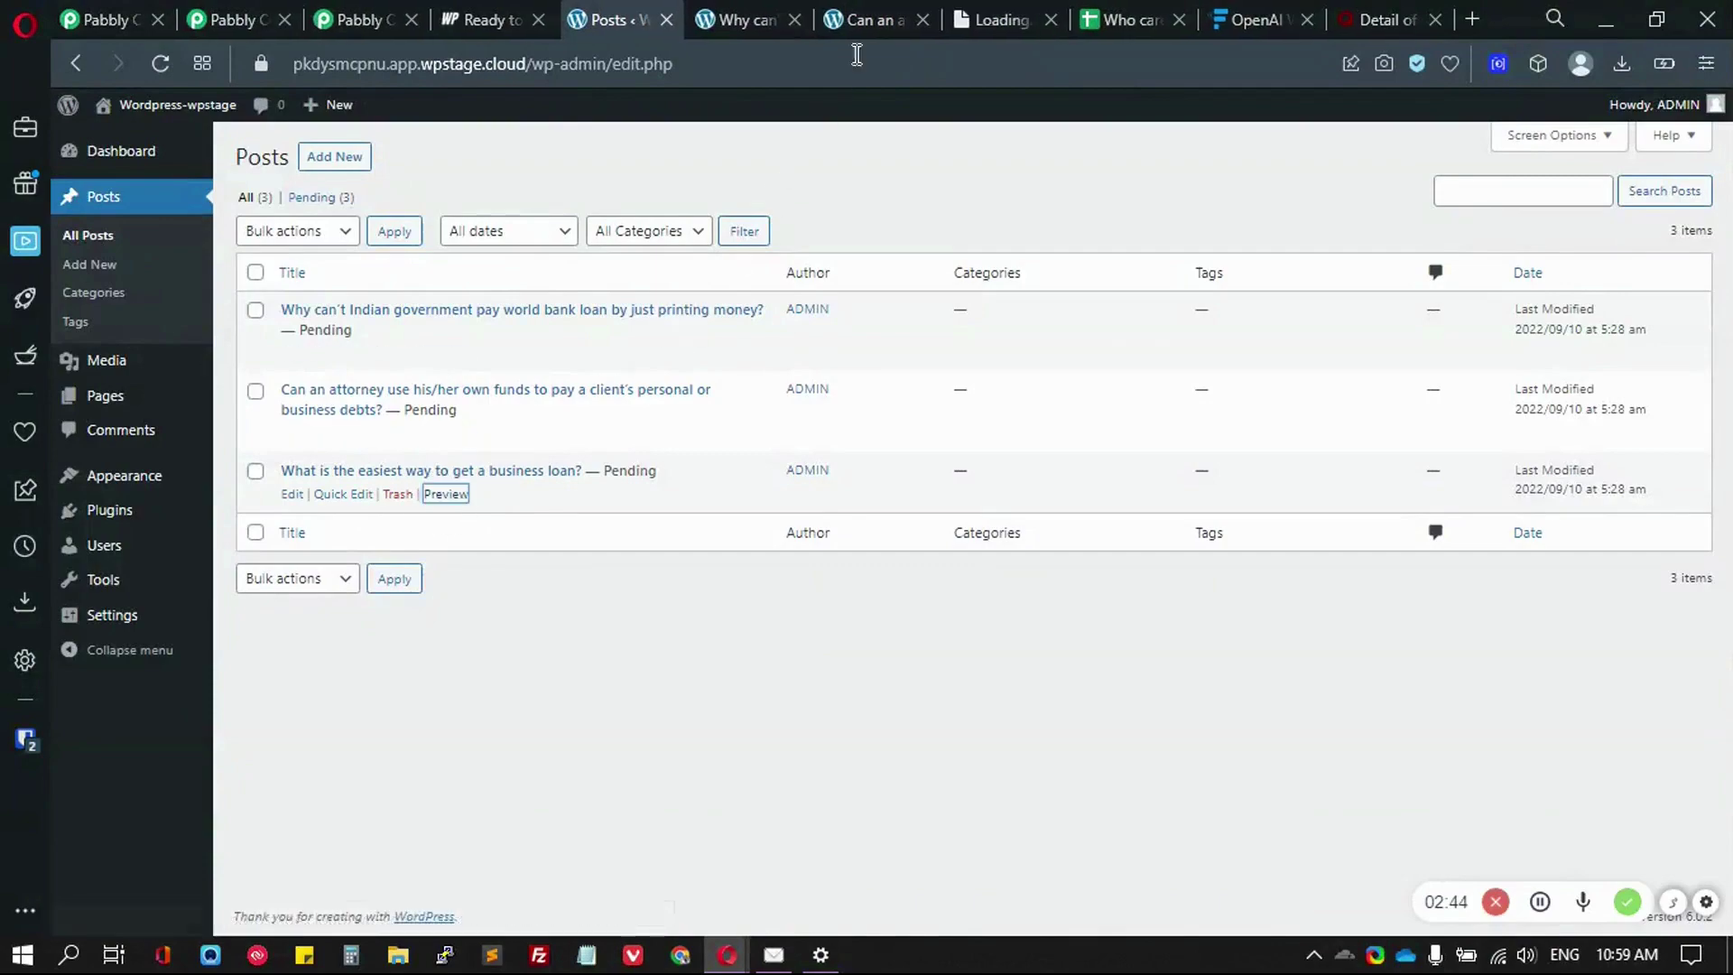
click(1029, 19)
scroll(1006, 392, down, 5)
scroll(1022, 418, up, 5)
click(1051, 20)
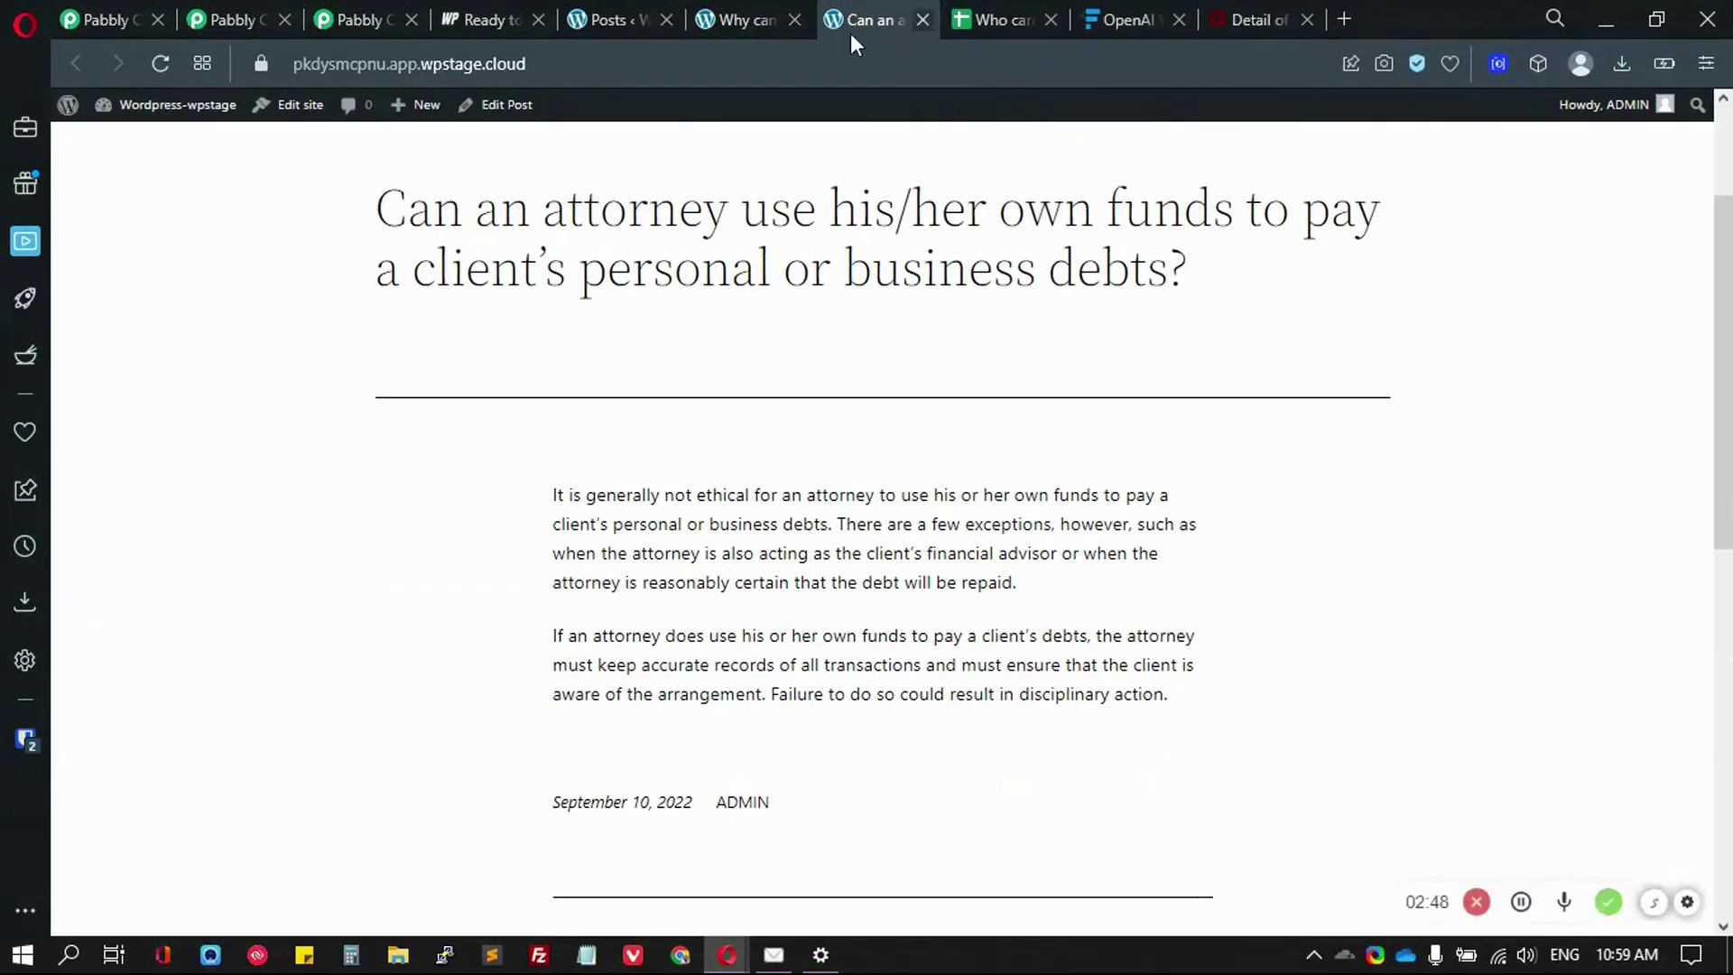
click(922, 19)
click(794, 20)
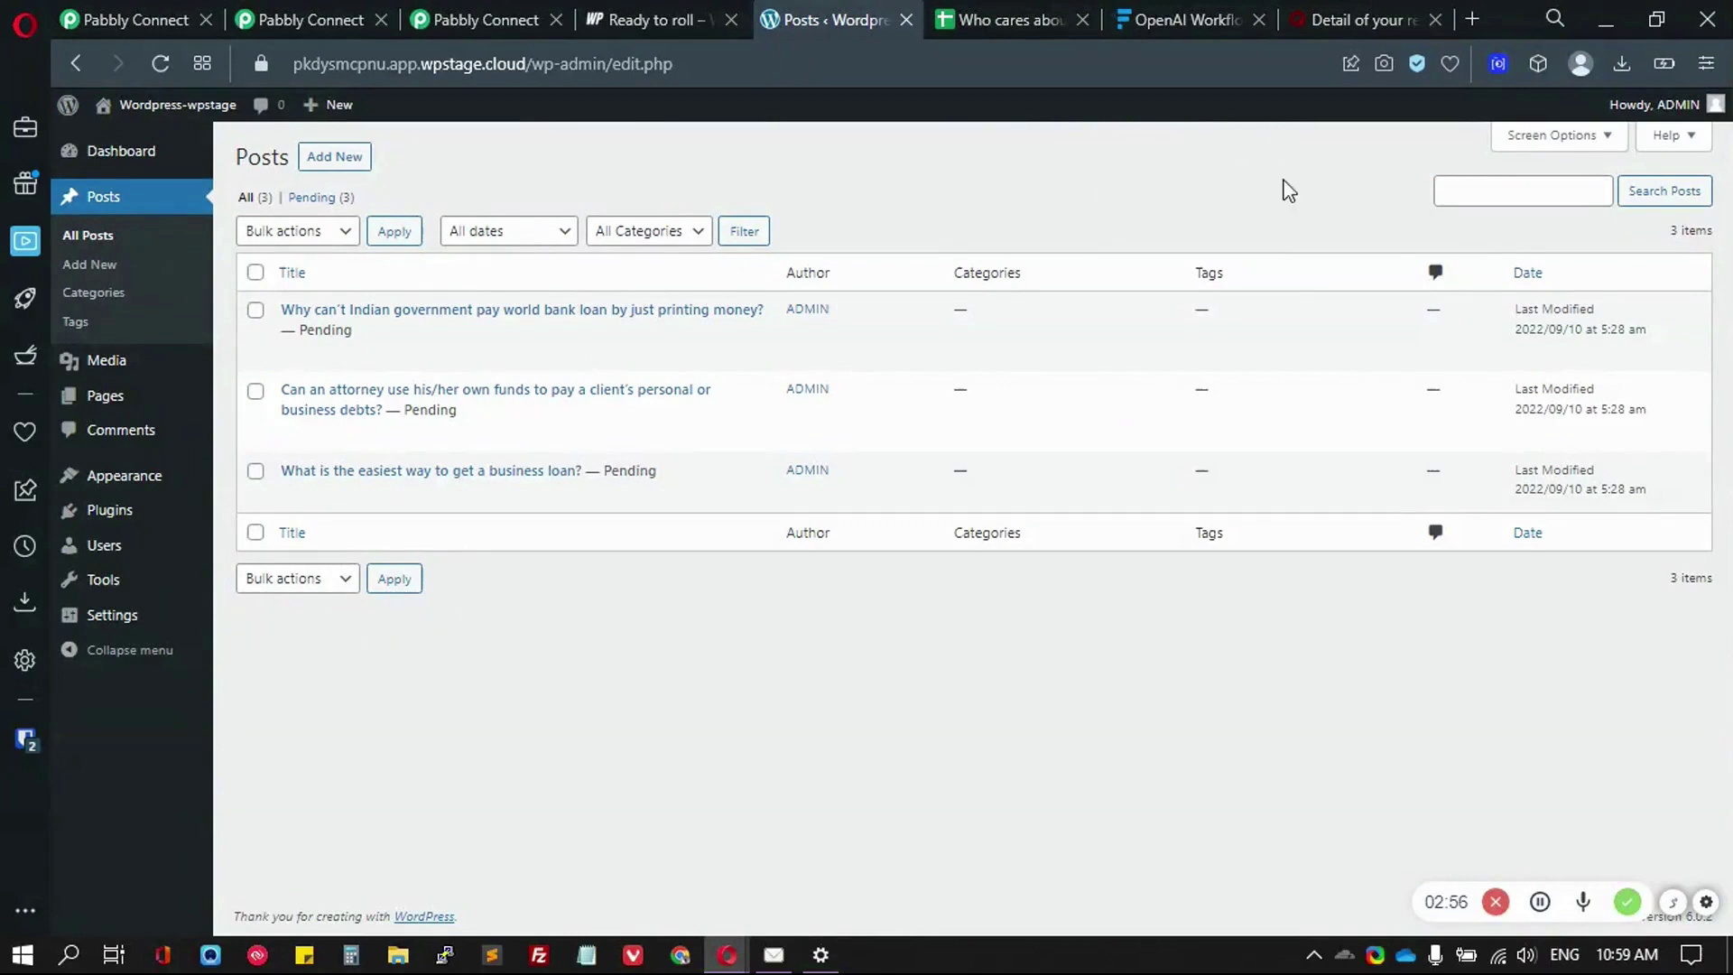
- Open the Quora sheet with three business-loan questions, then return to the QApop report
click(1363, 16)
click(1182, 19)
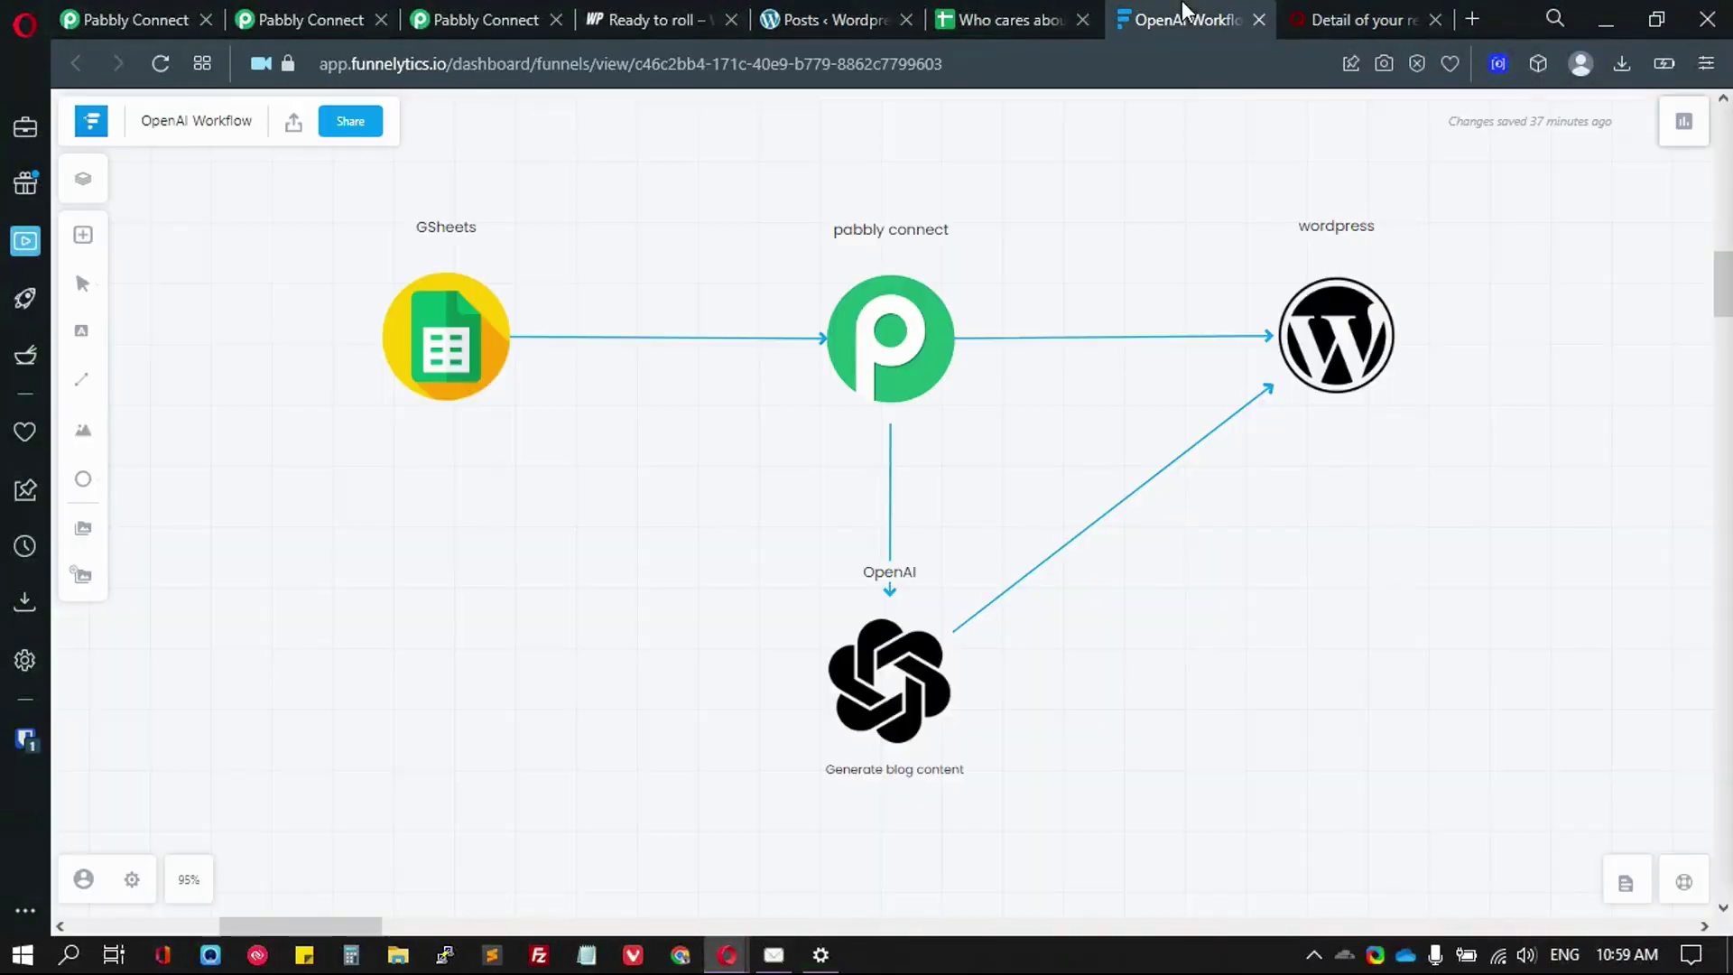
click(1002, 19)
click(334, 915)
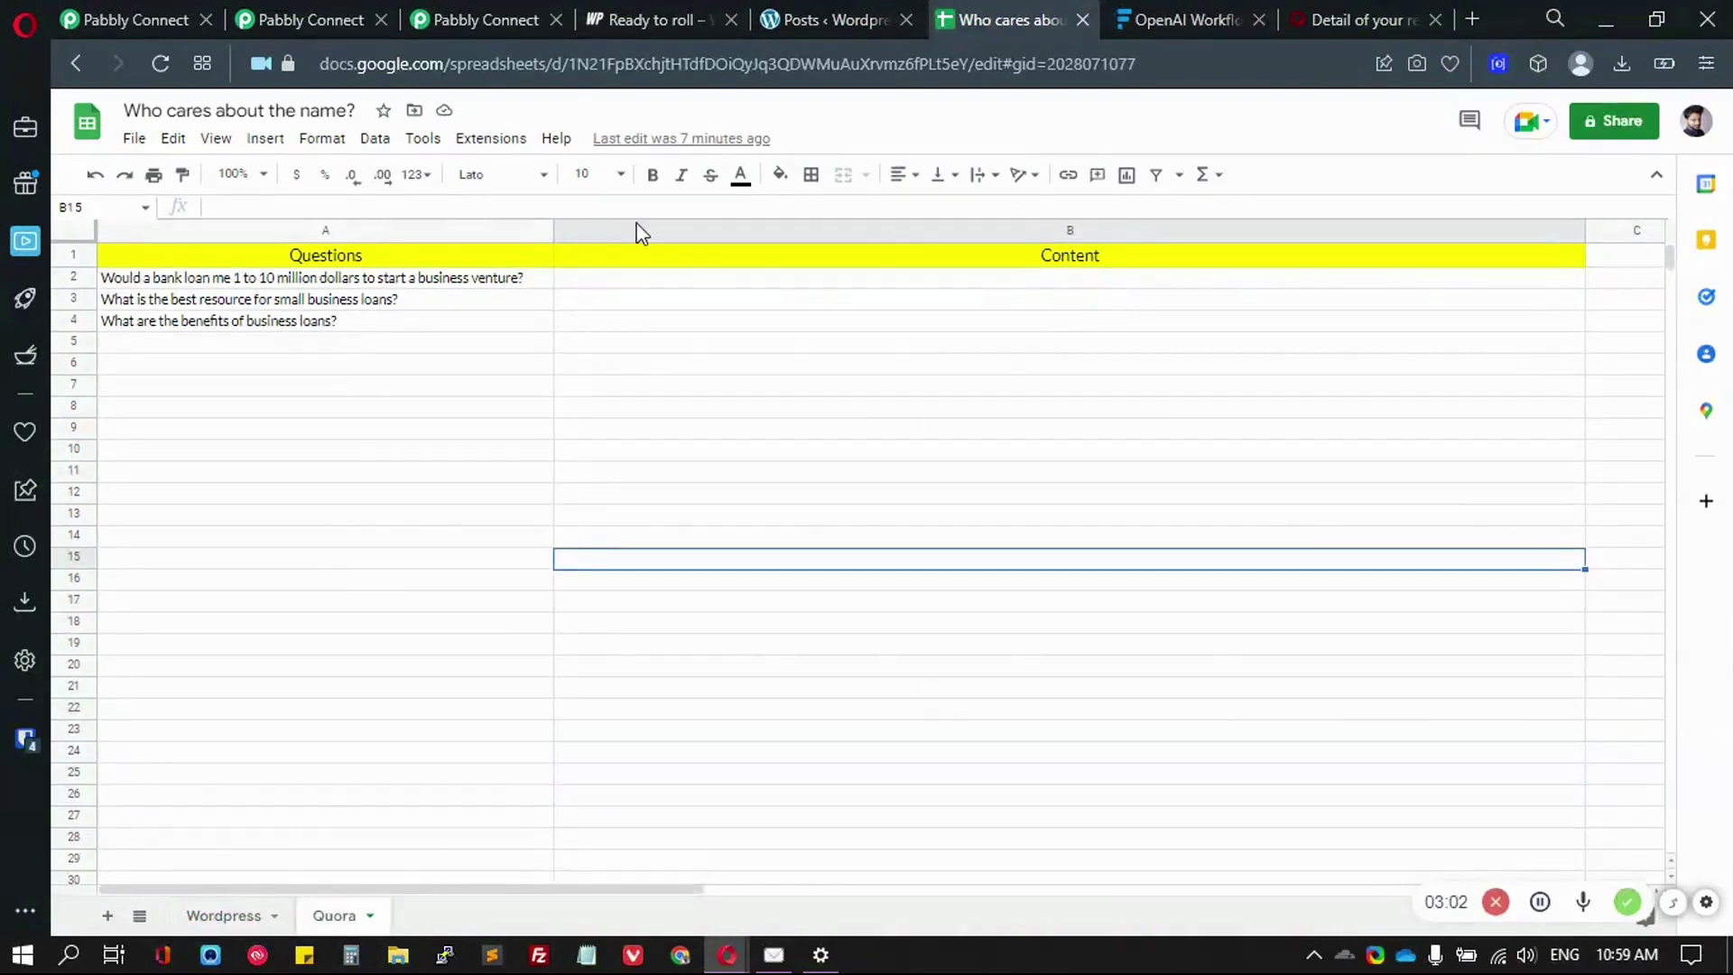
click(1354, 19)
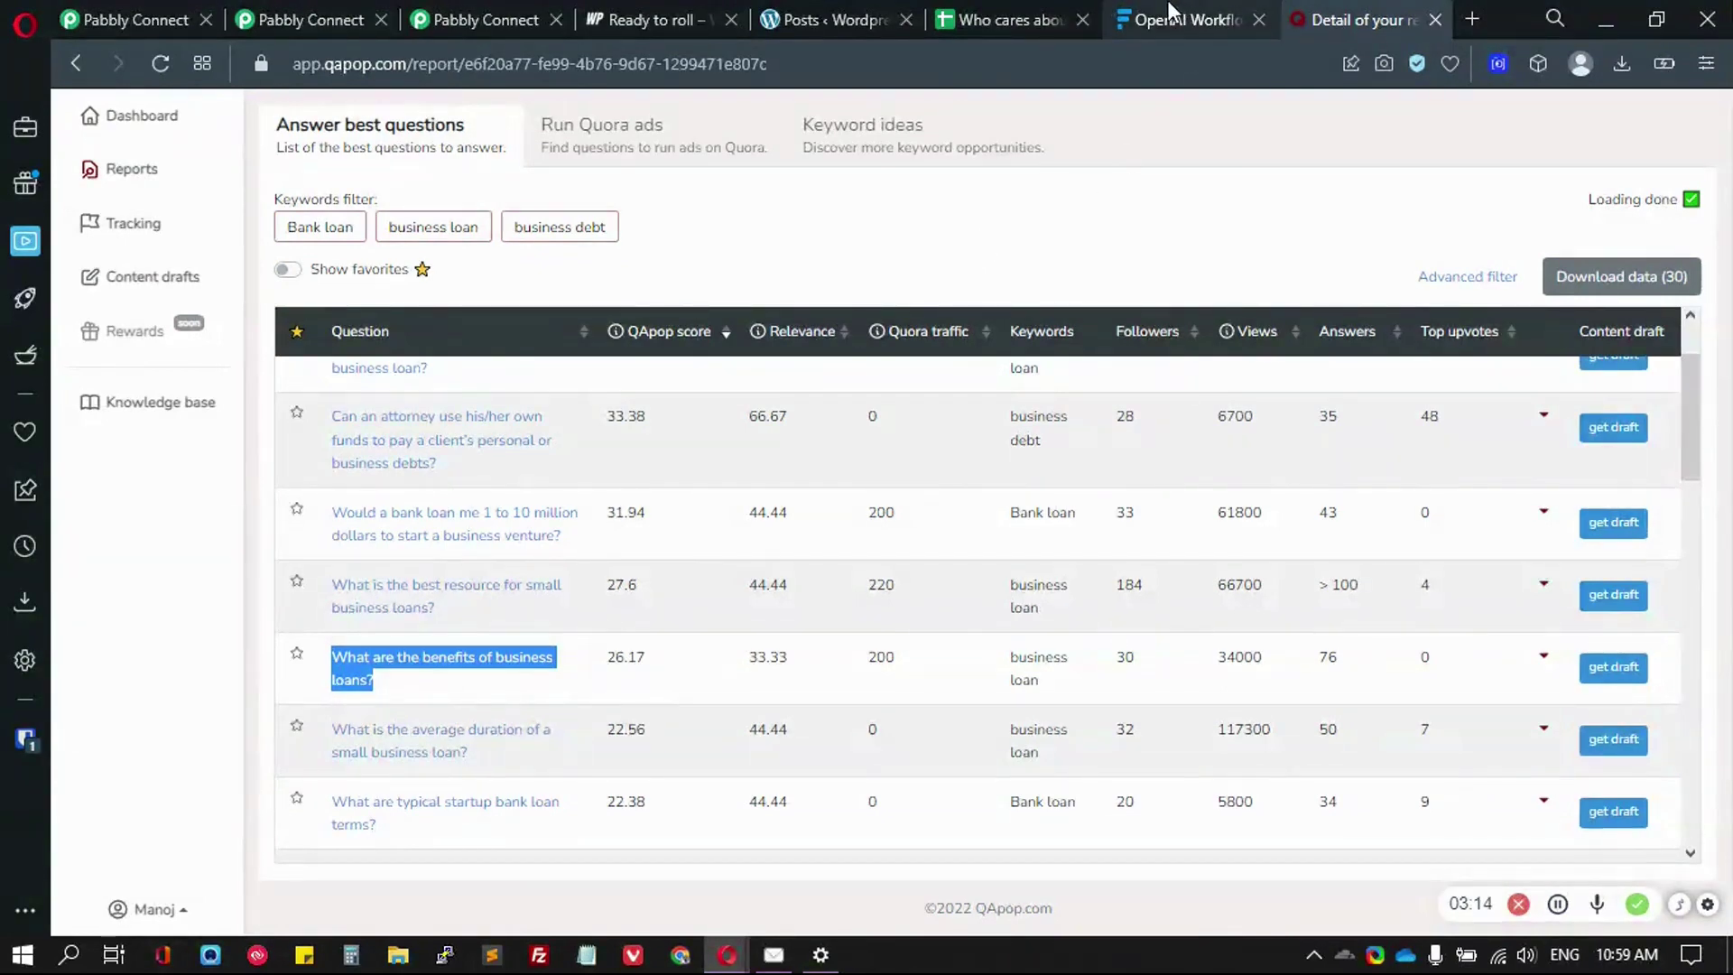
- On the Quora sheet, select the questions in column A, then cell B2 for answers
click(1020, 9)
drag(425, 386, 346, 281)
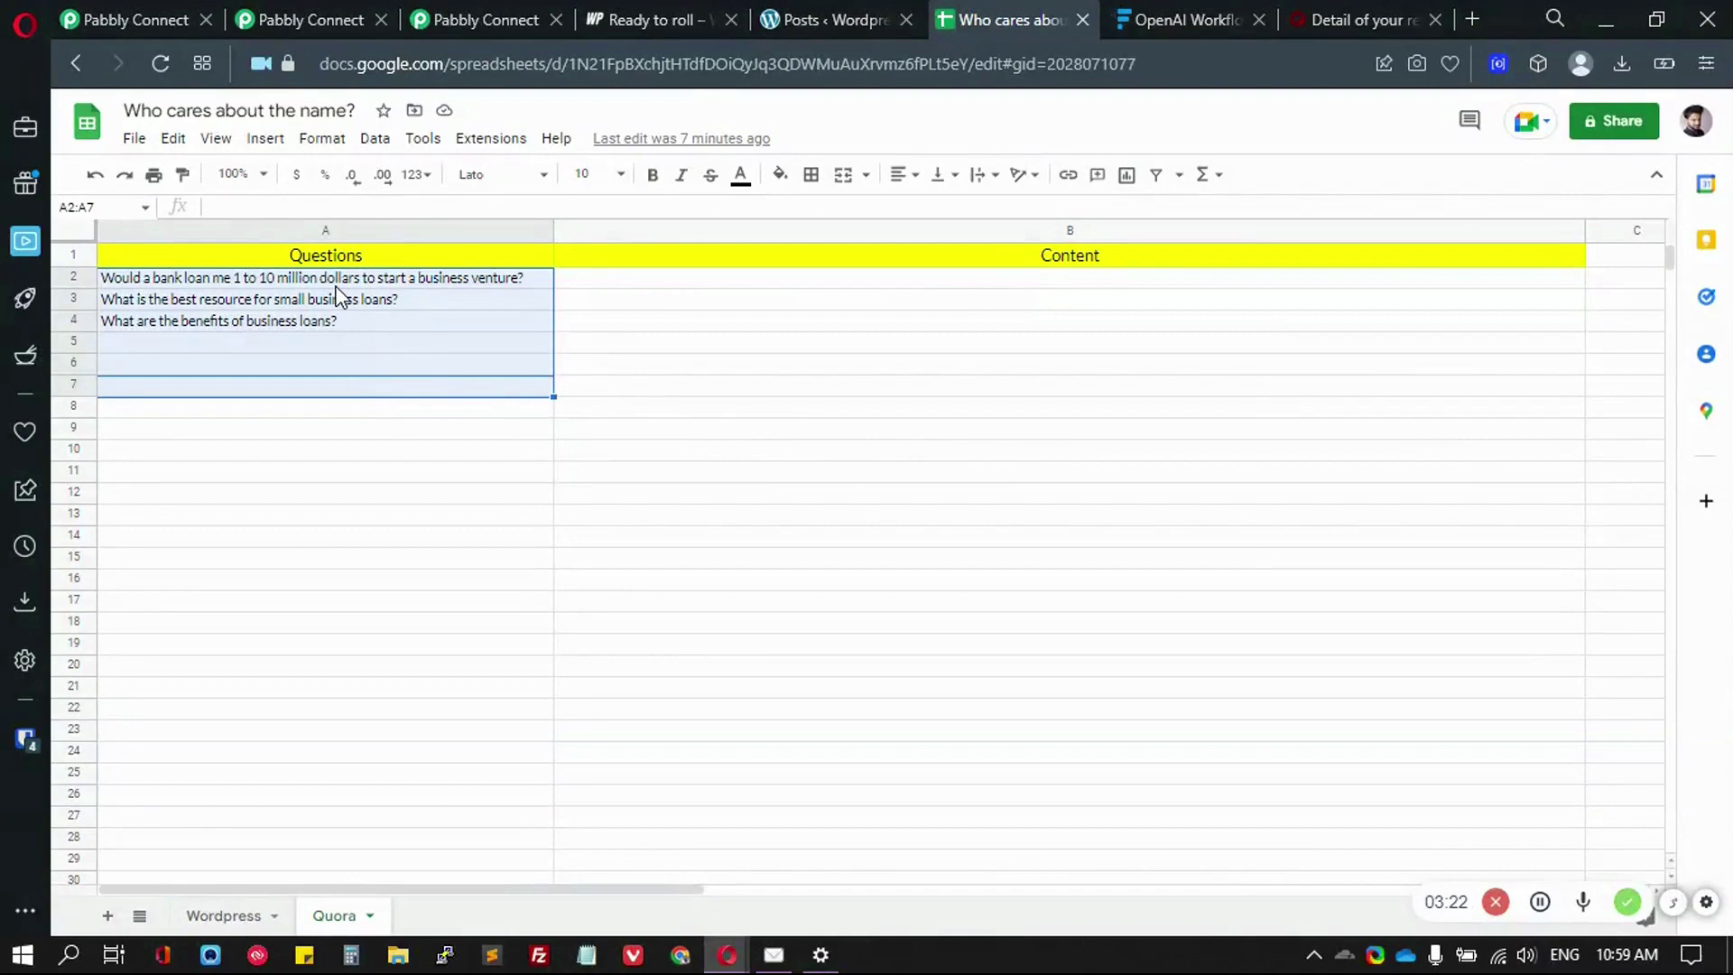
click(765, 278)
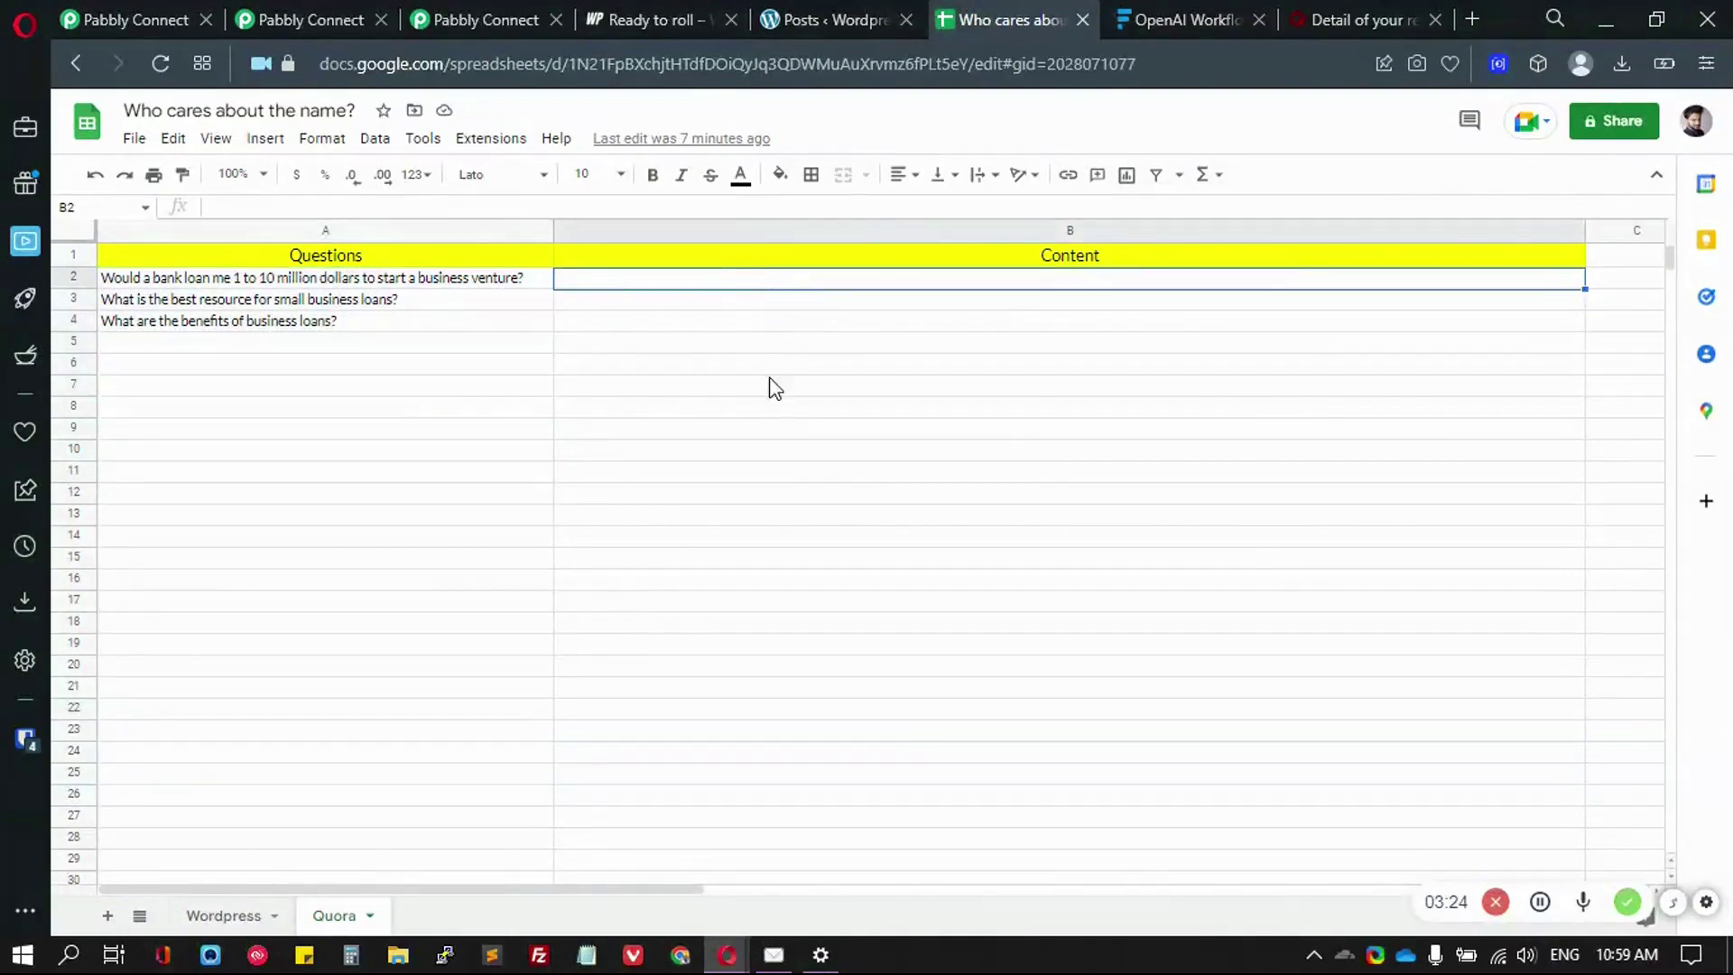
- Review the Quora Answers: TESTING steps: Sheets row trigger, OpenAI Generate Content, Sheets Update Row
click(529, 17)
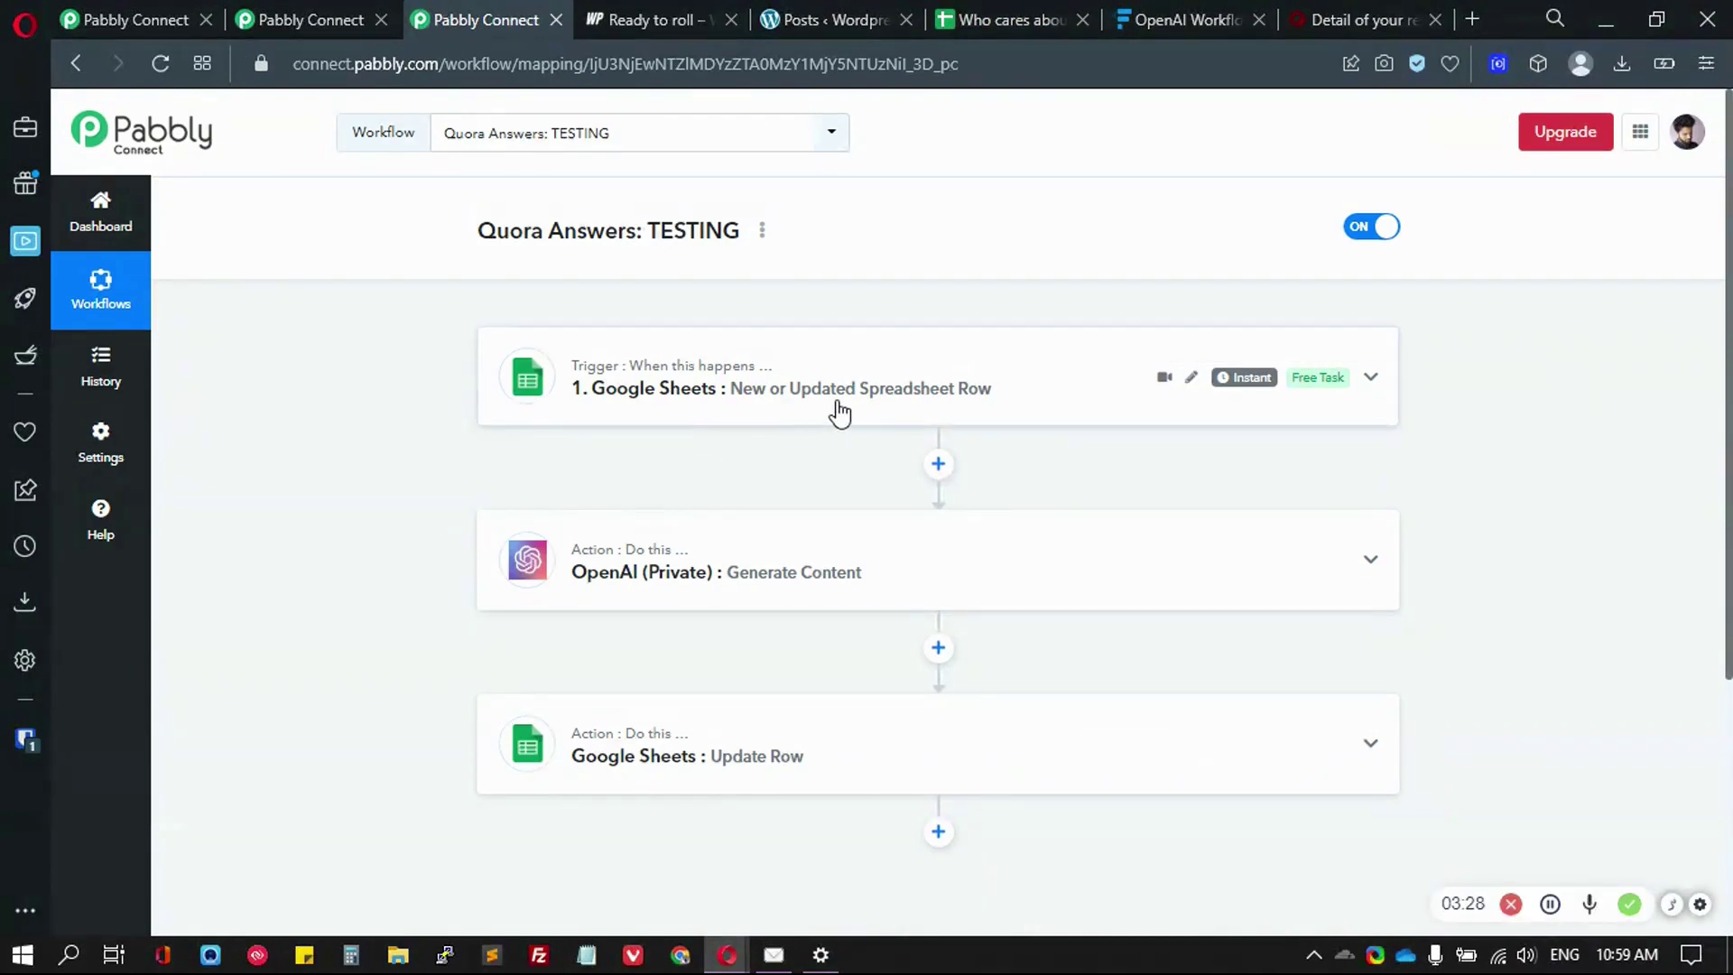
scroll(853, 417, down, 3)
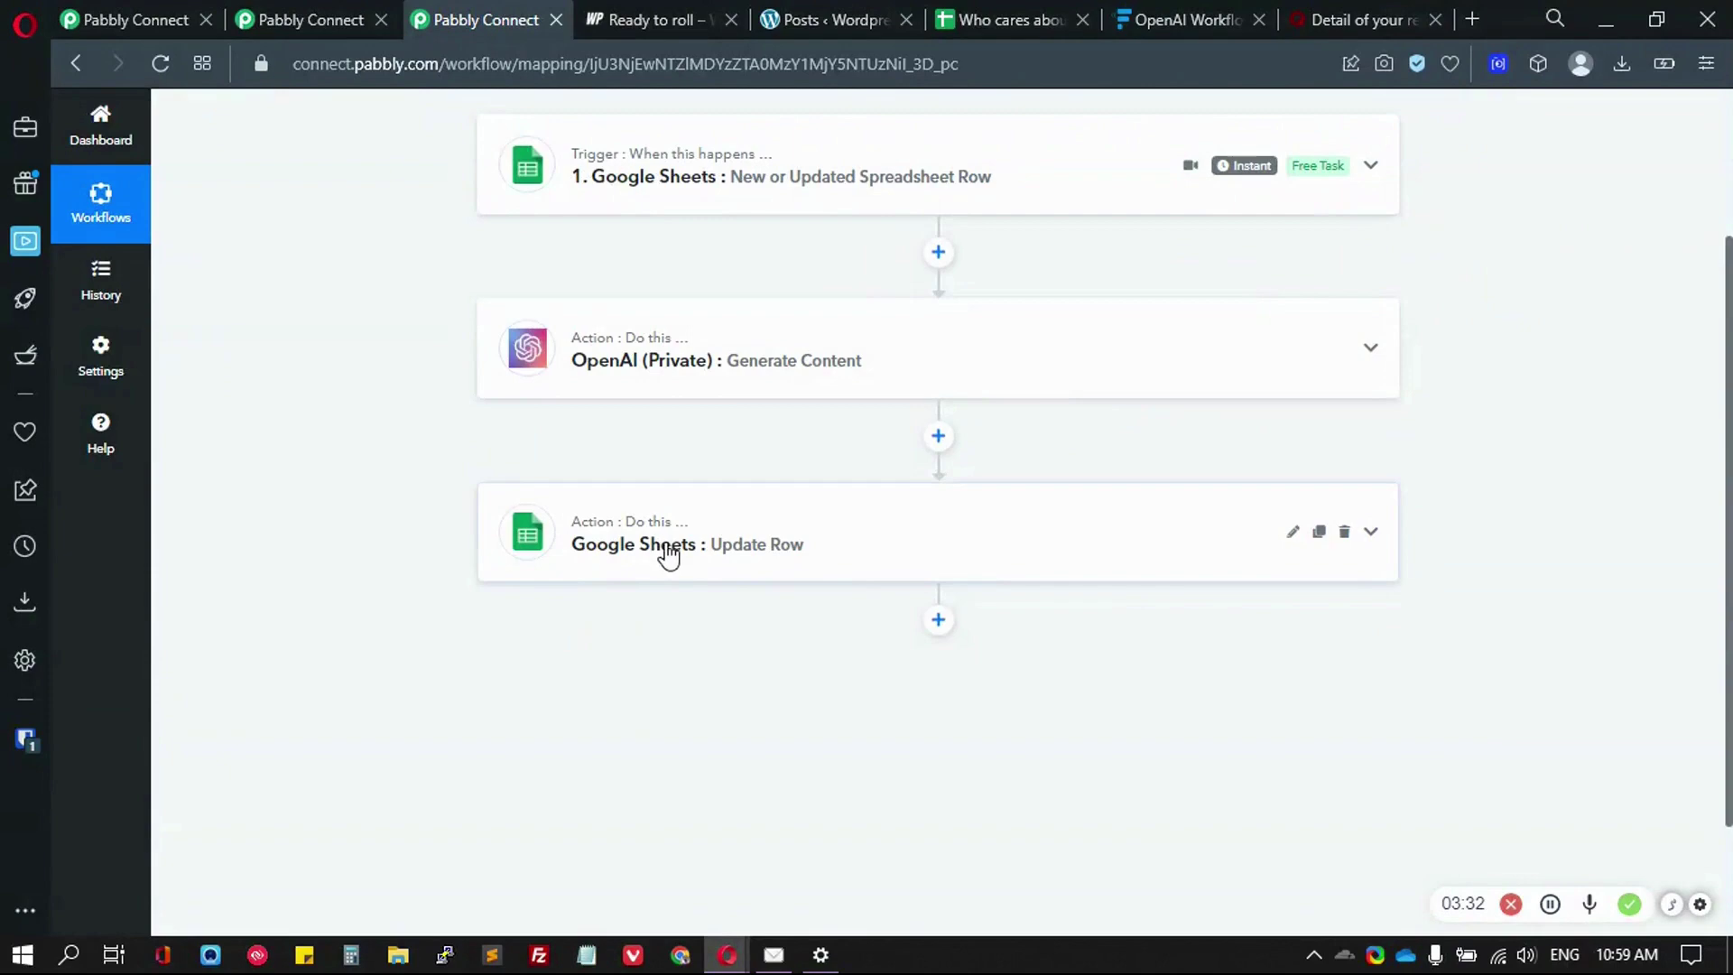
scroll(708, 588, up, 3)
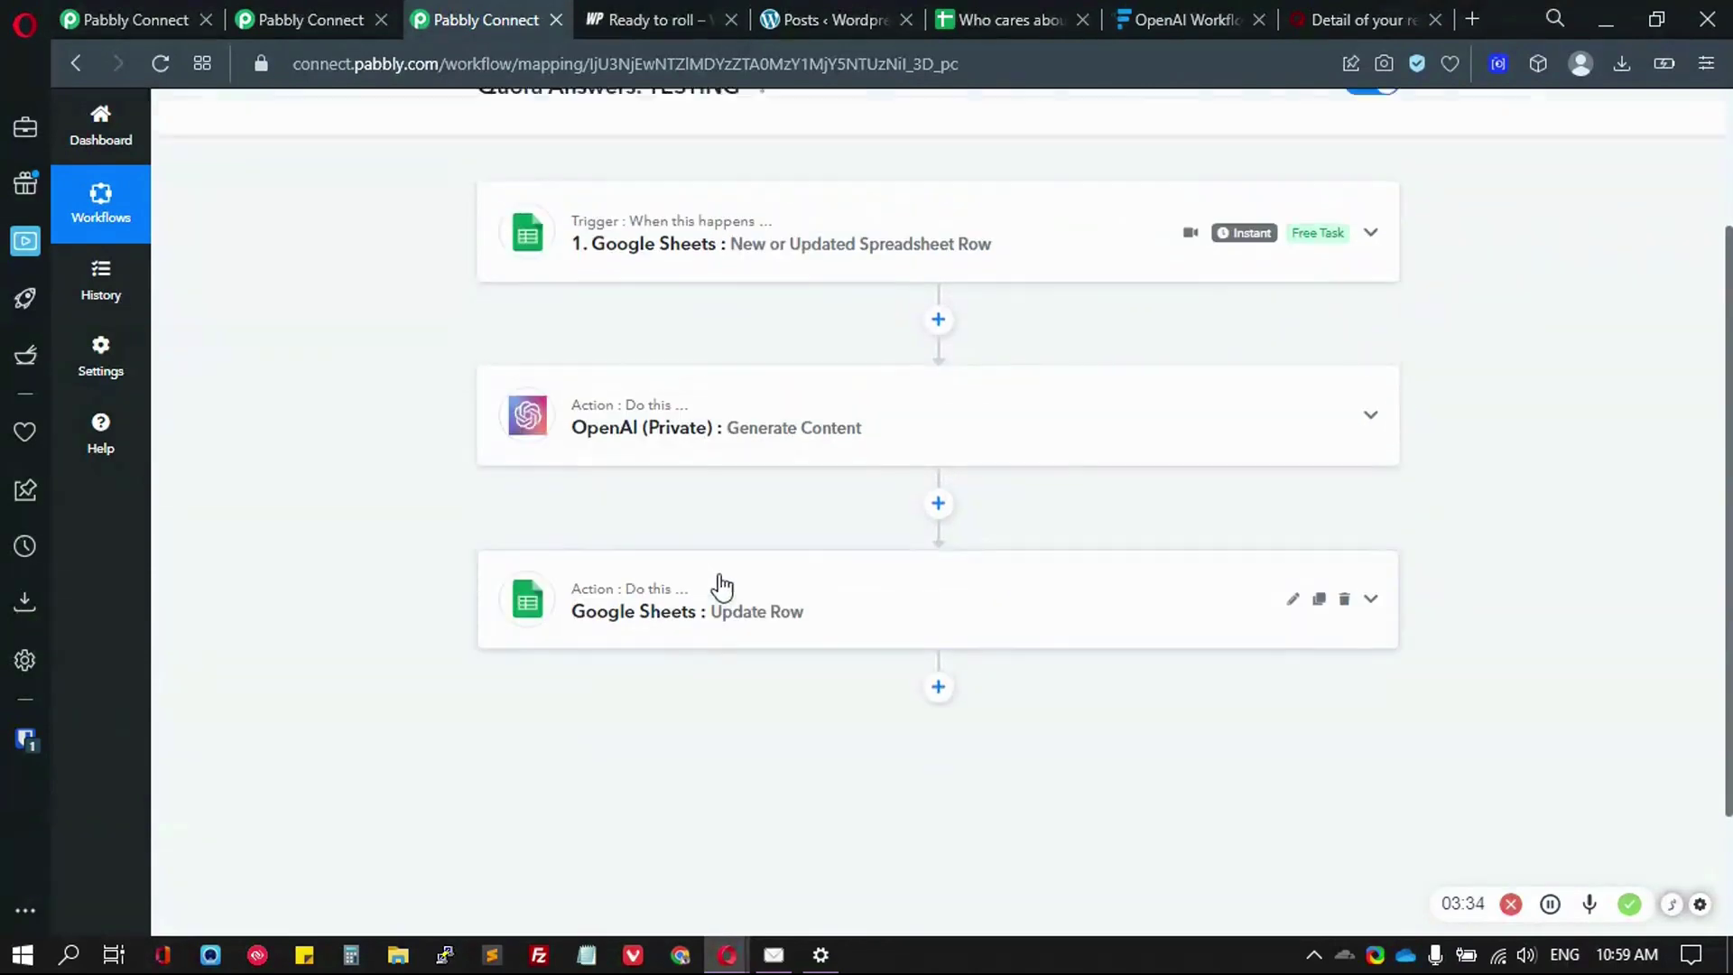
- Send all Quora question rows via Extensions > Pabbly Connect Webhooks > Send All Data
click(1354, 18)
click(1000, 18)
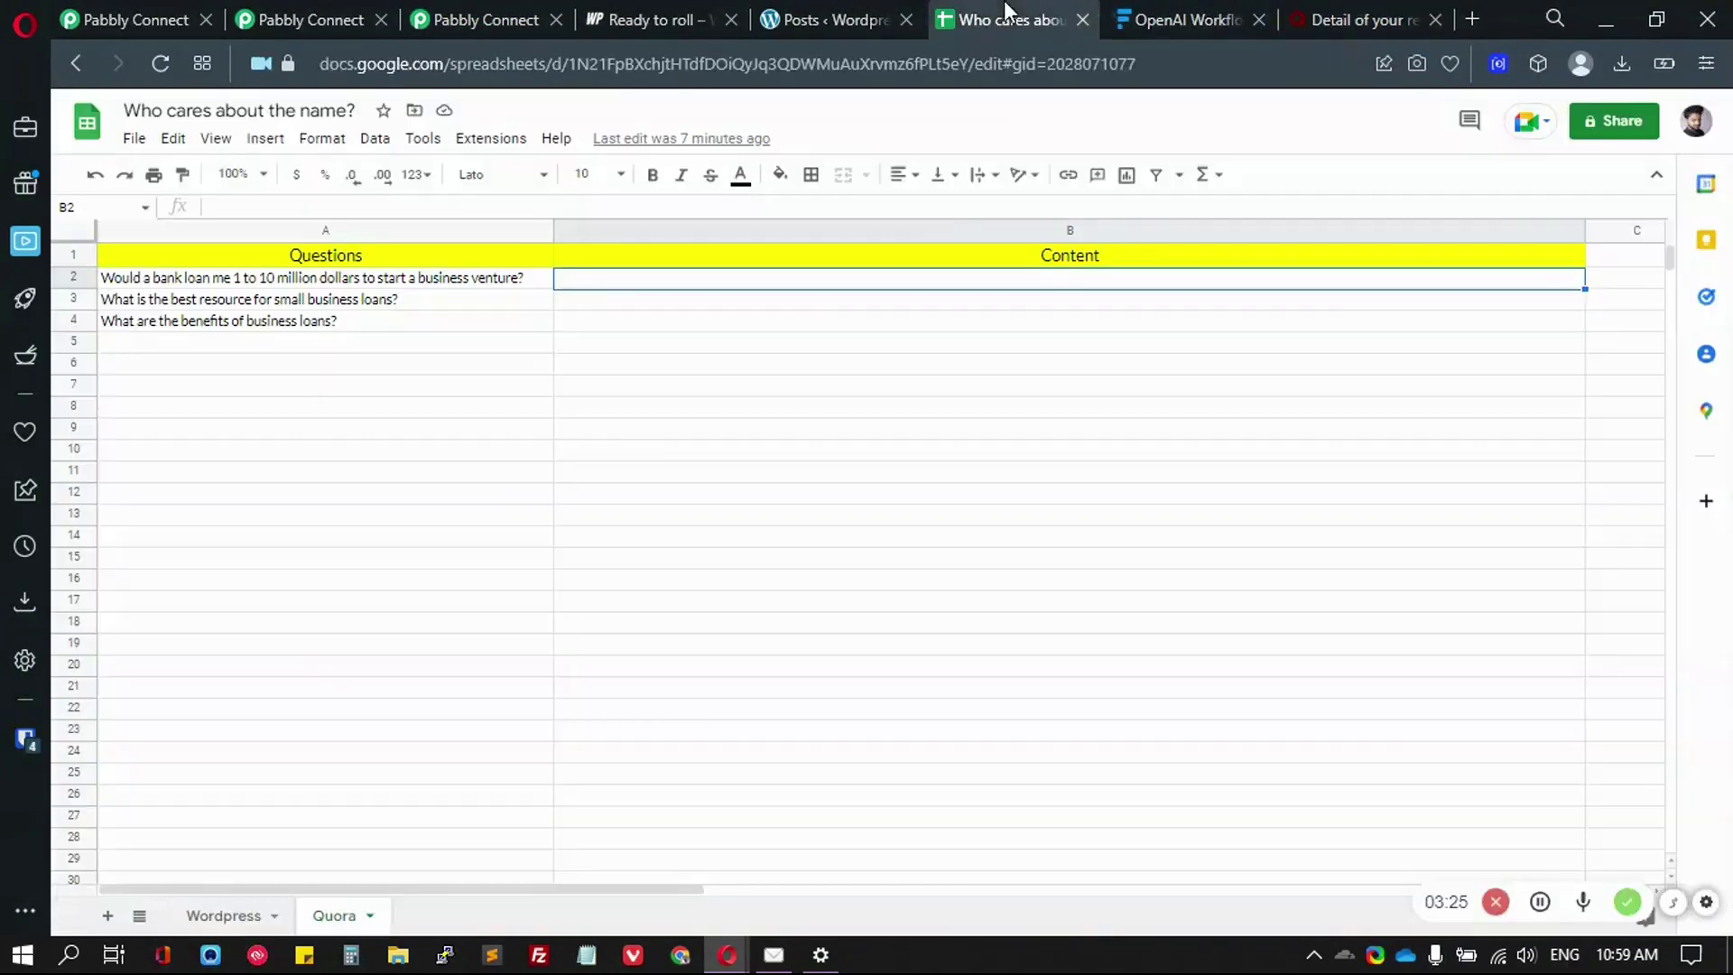
click(491, 139)
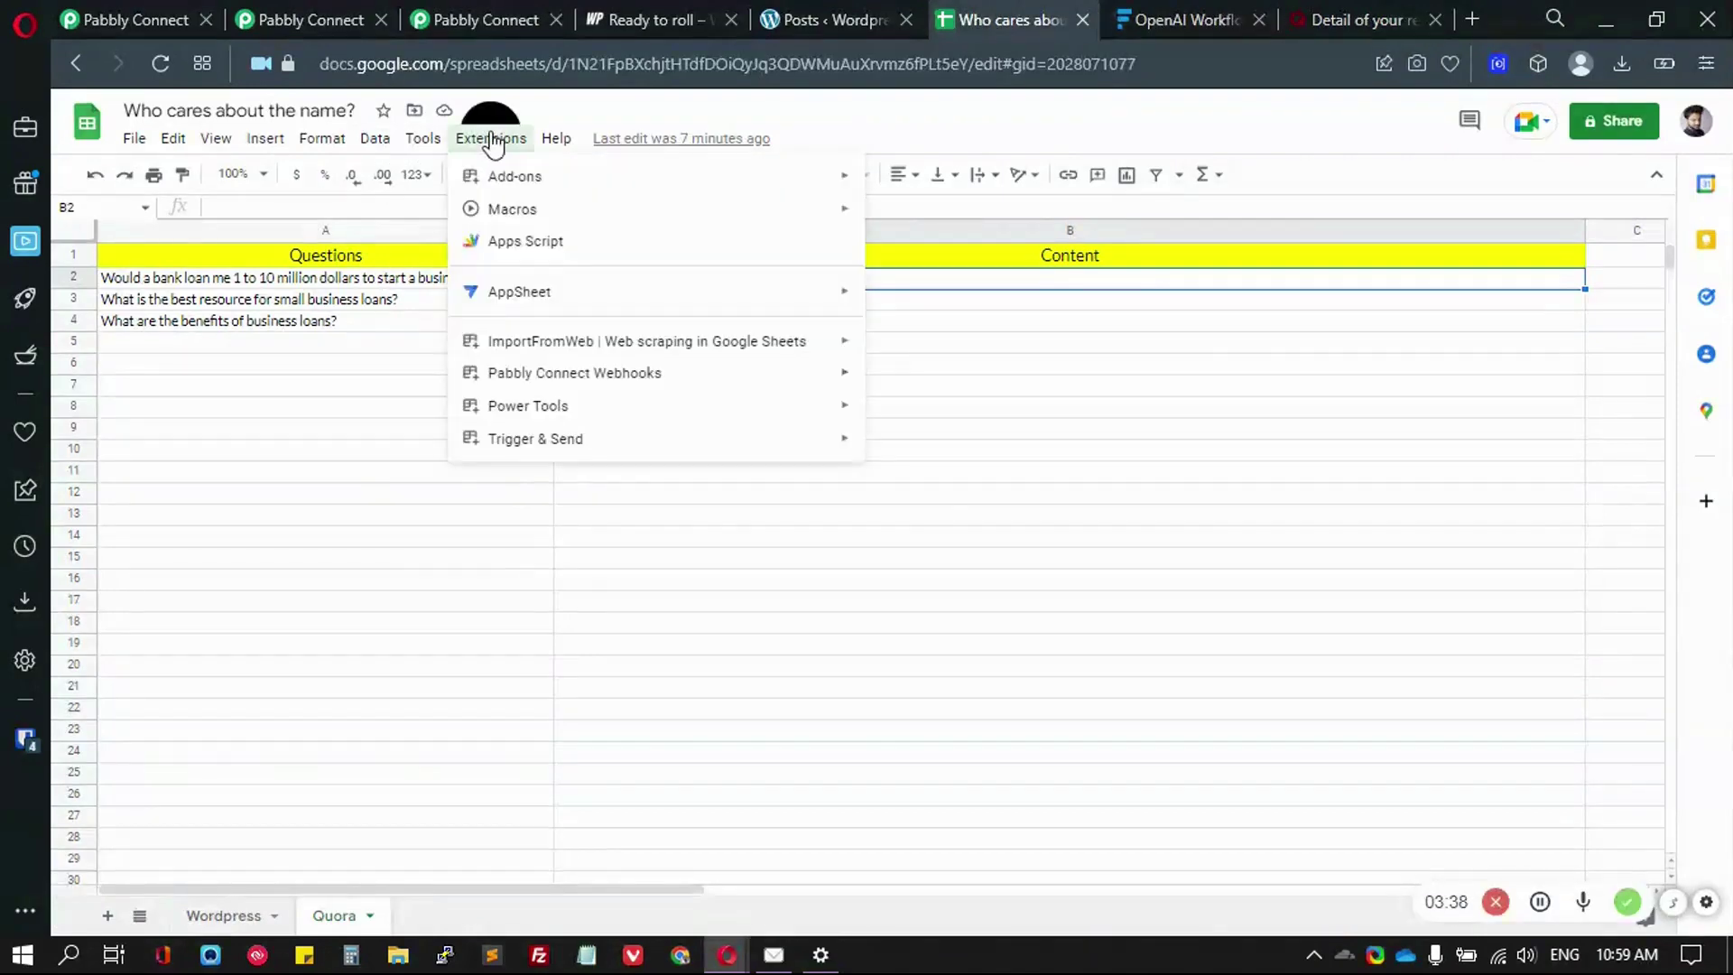
mouse_move(645, 345)
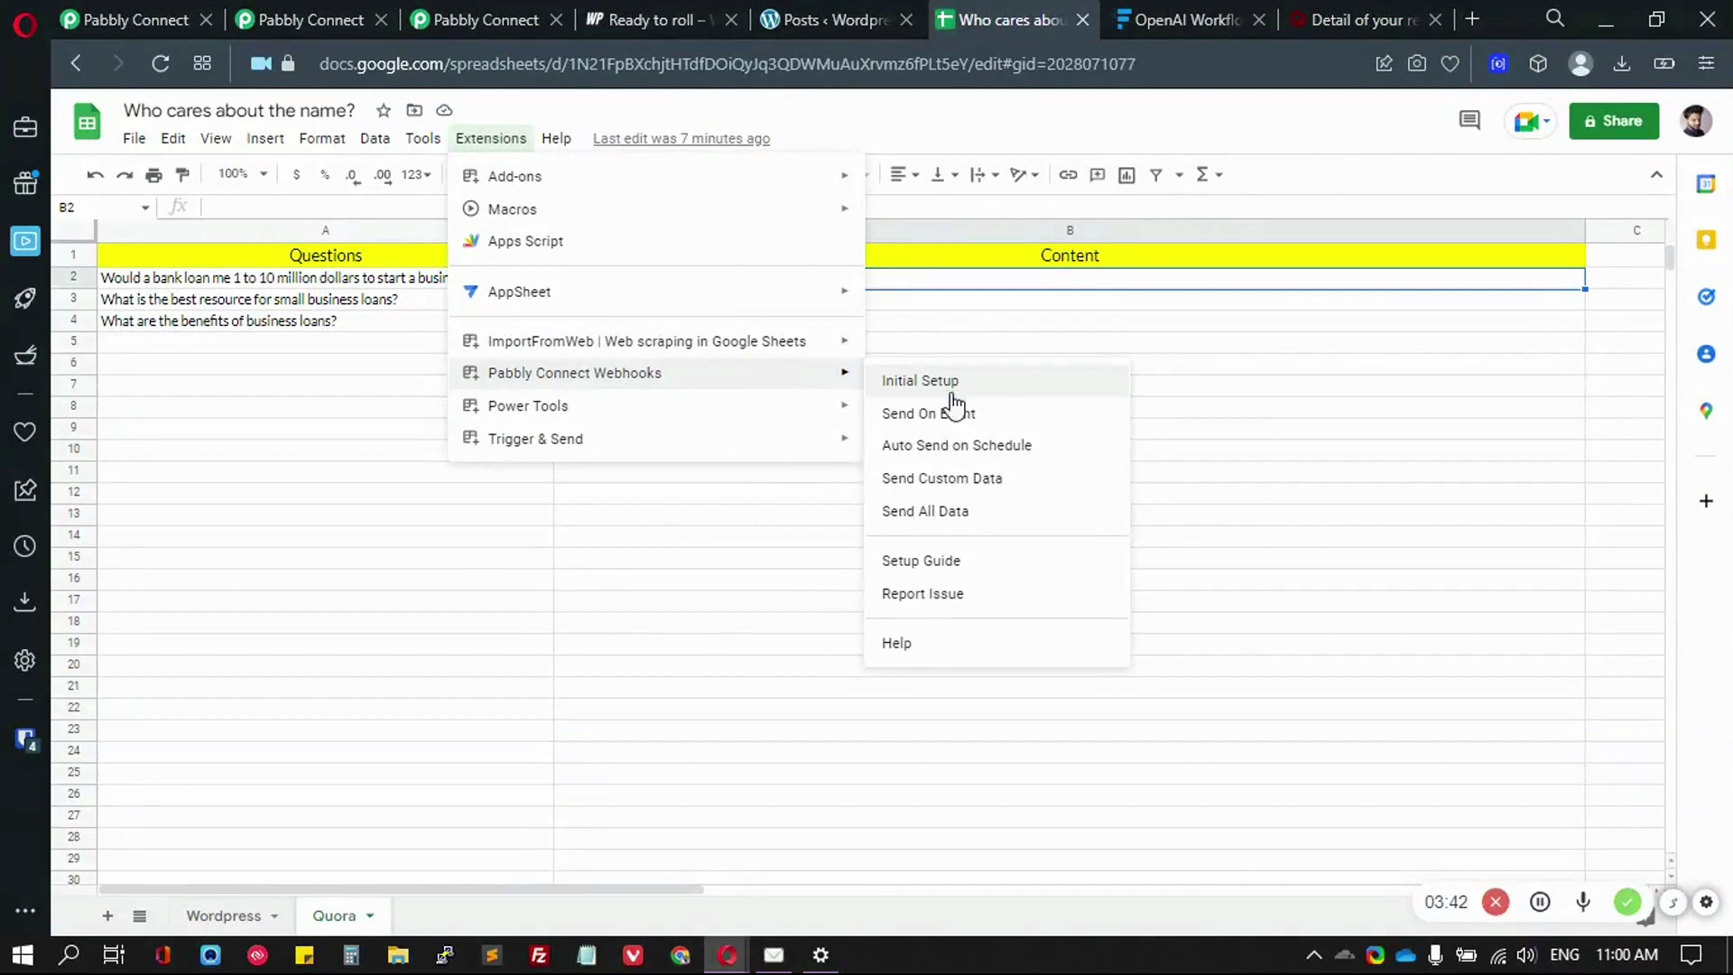
click(954, 510)
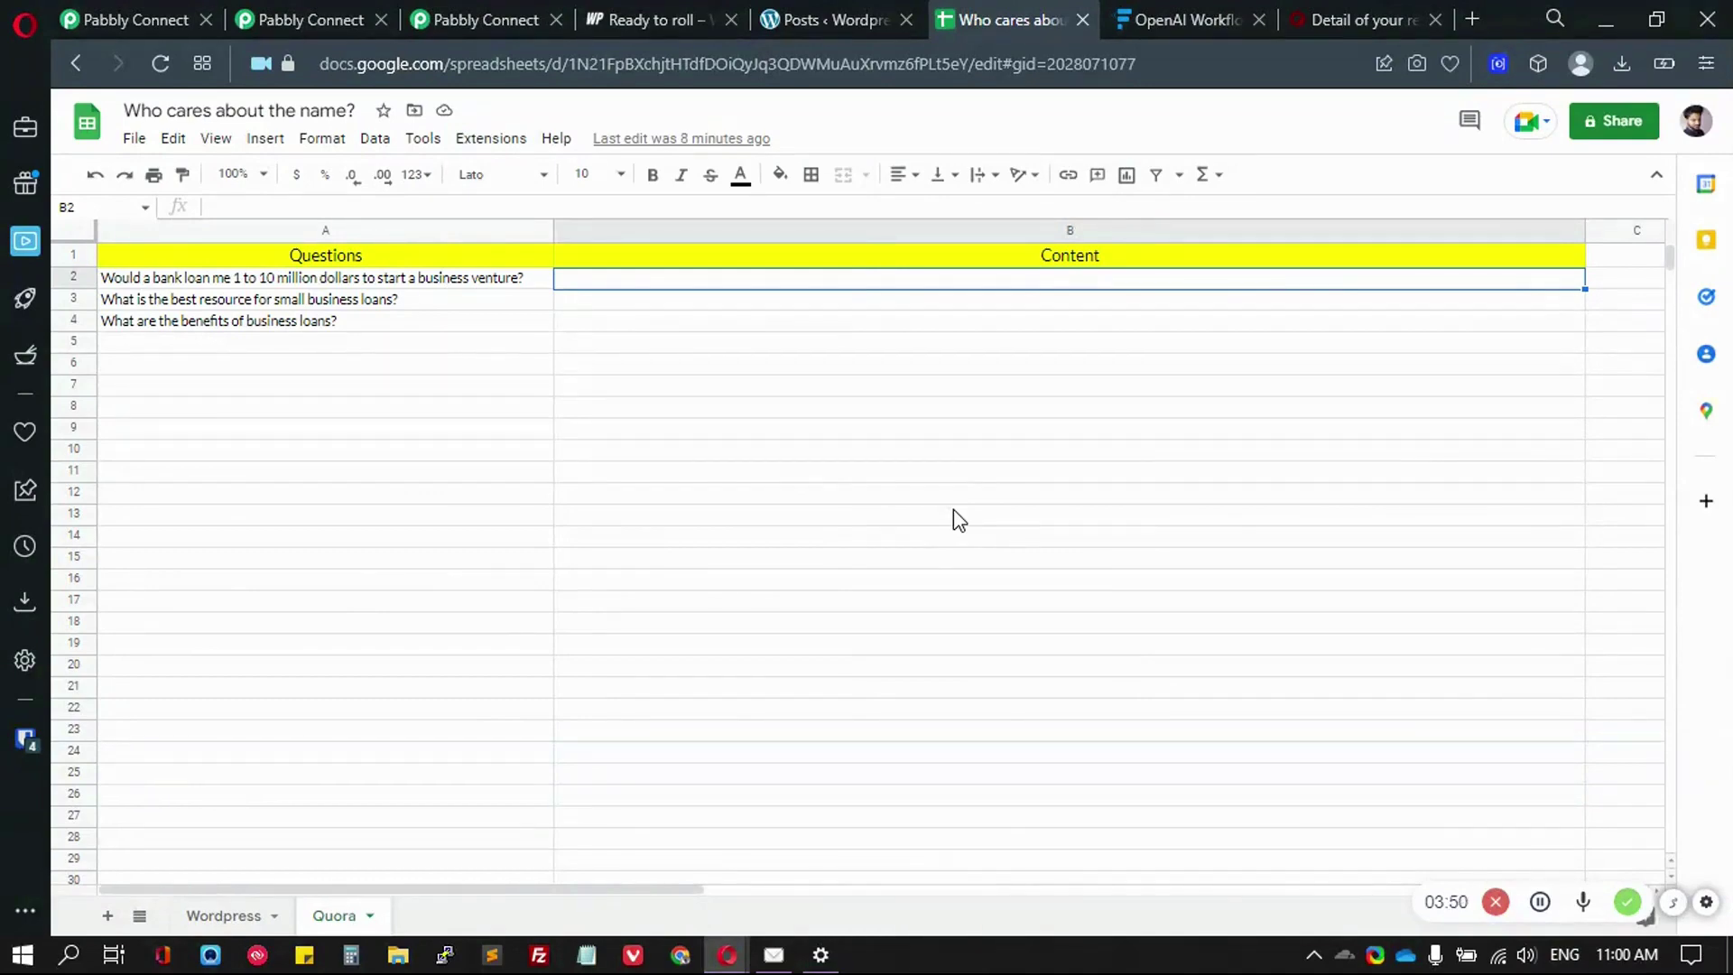
click(501, 18)
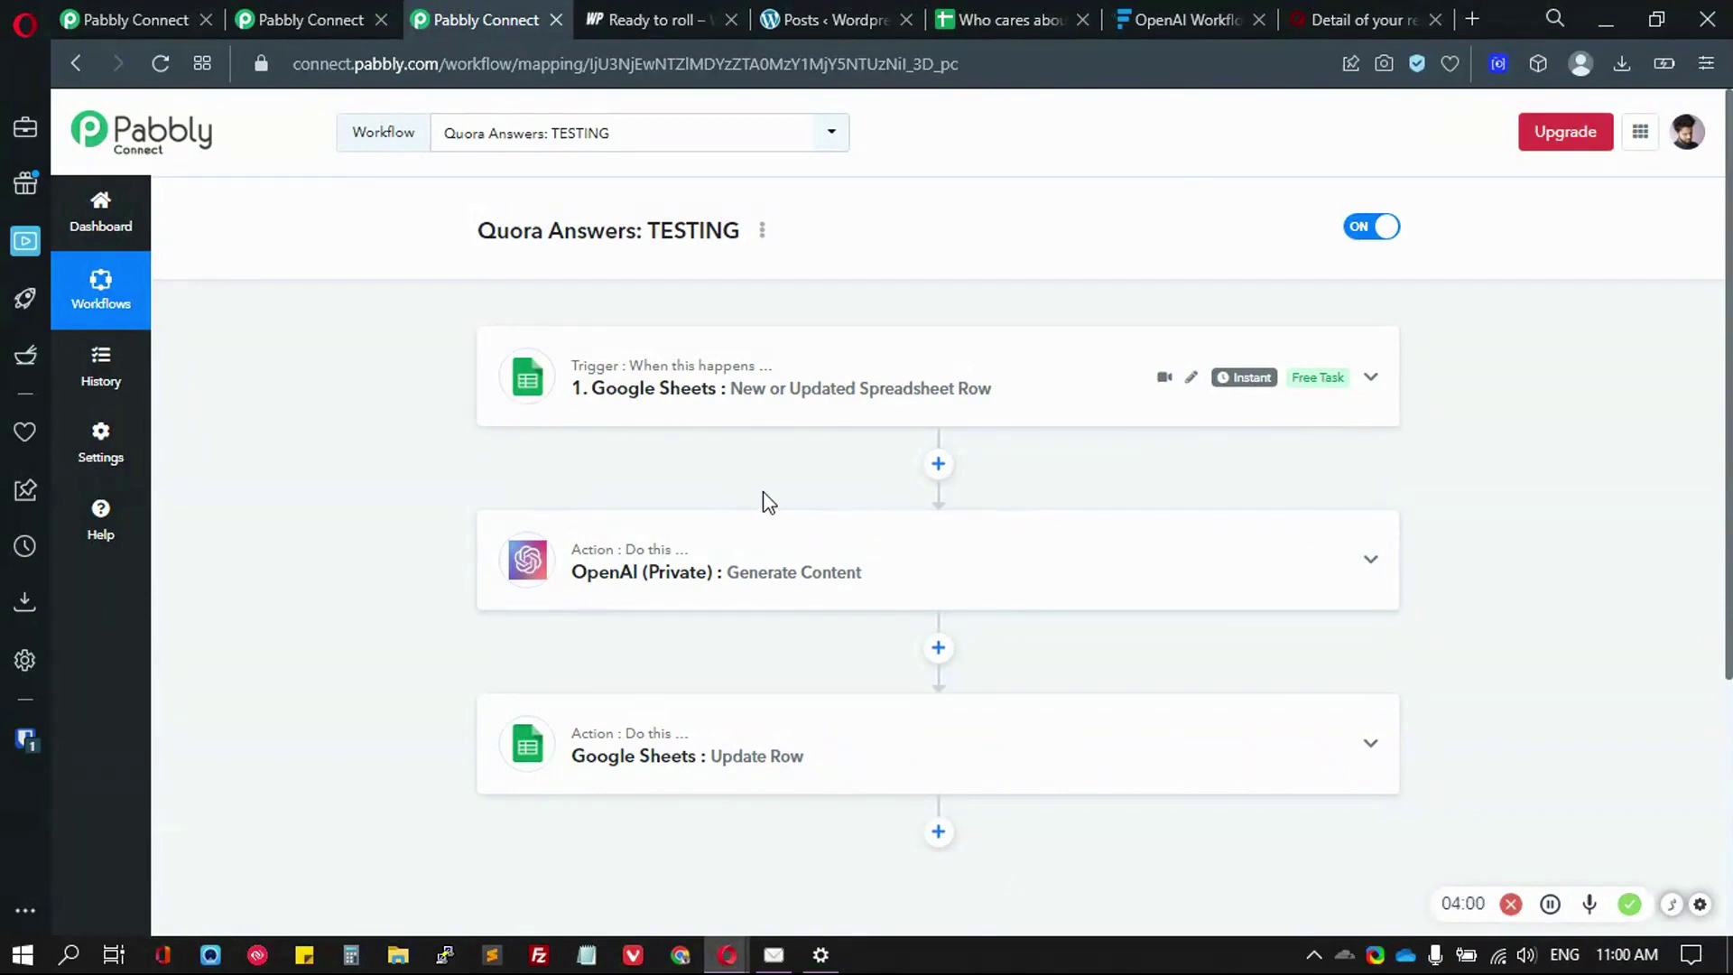
- After the workflow runs, check the Quora sheet's Content column for the generated answers
scroll(772, 511, down, 2)
scroll(770, 511, up, 3)
click(1026, 22)
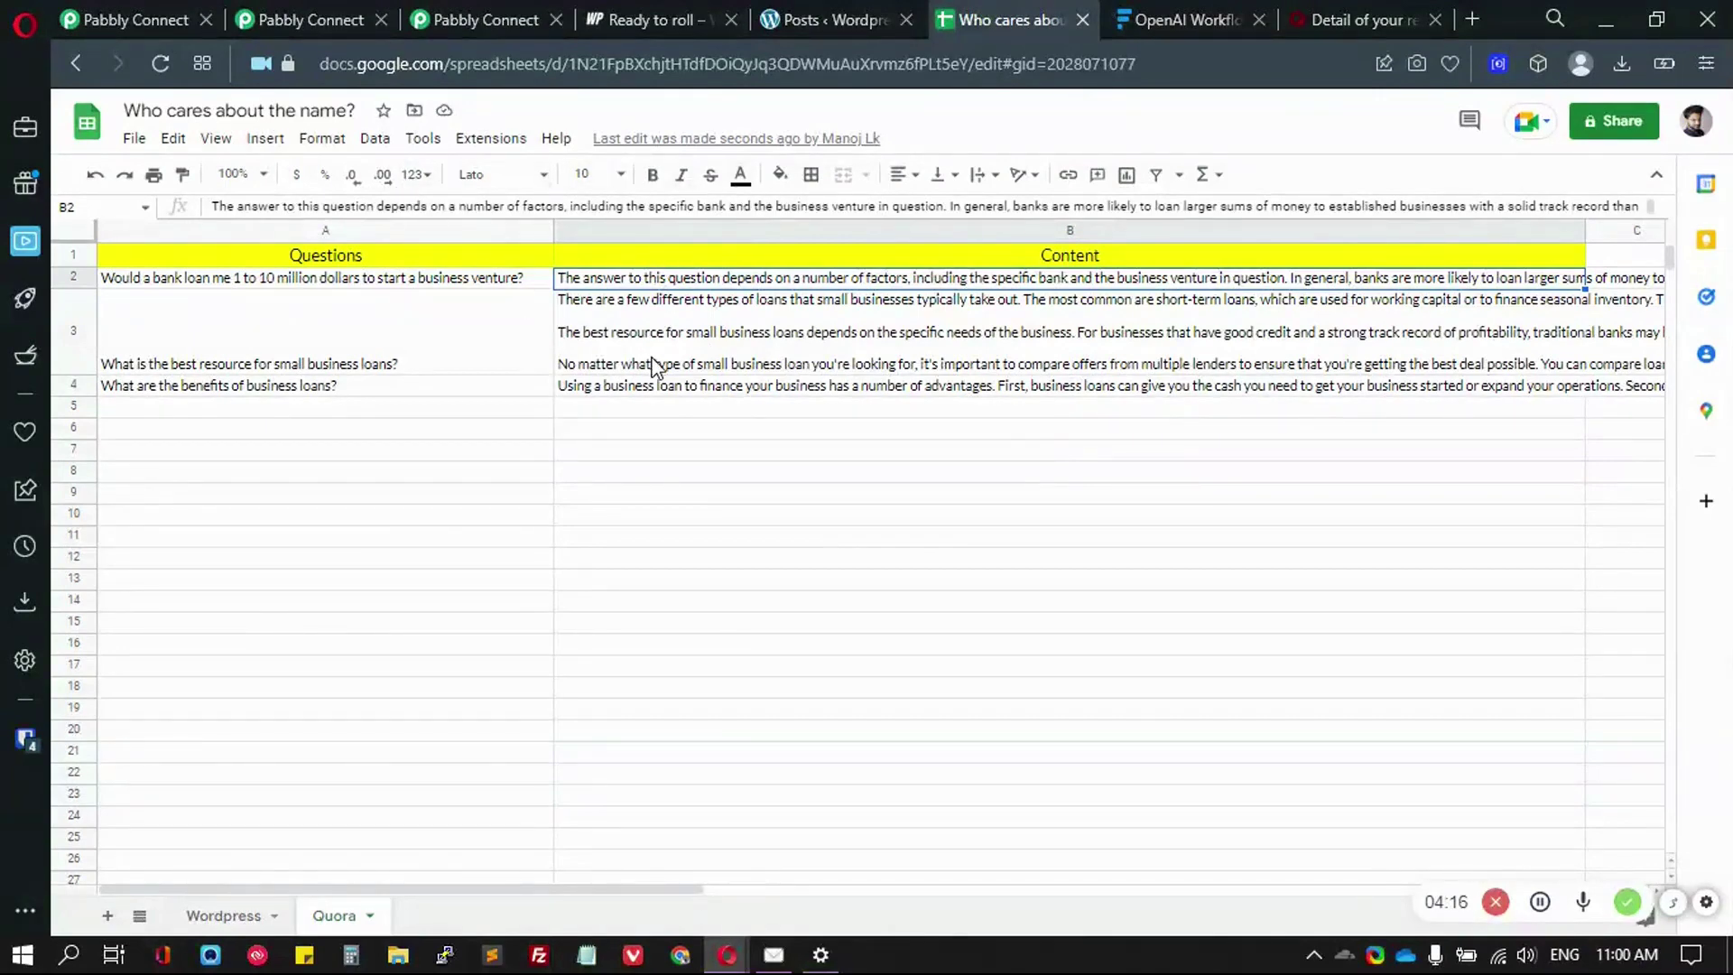
- Select the whole table and apply Wrap text wrapping so full answers show
key(ctrl+a)
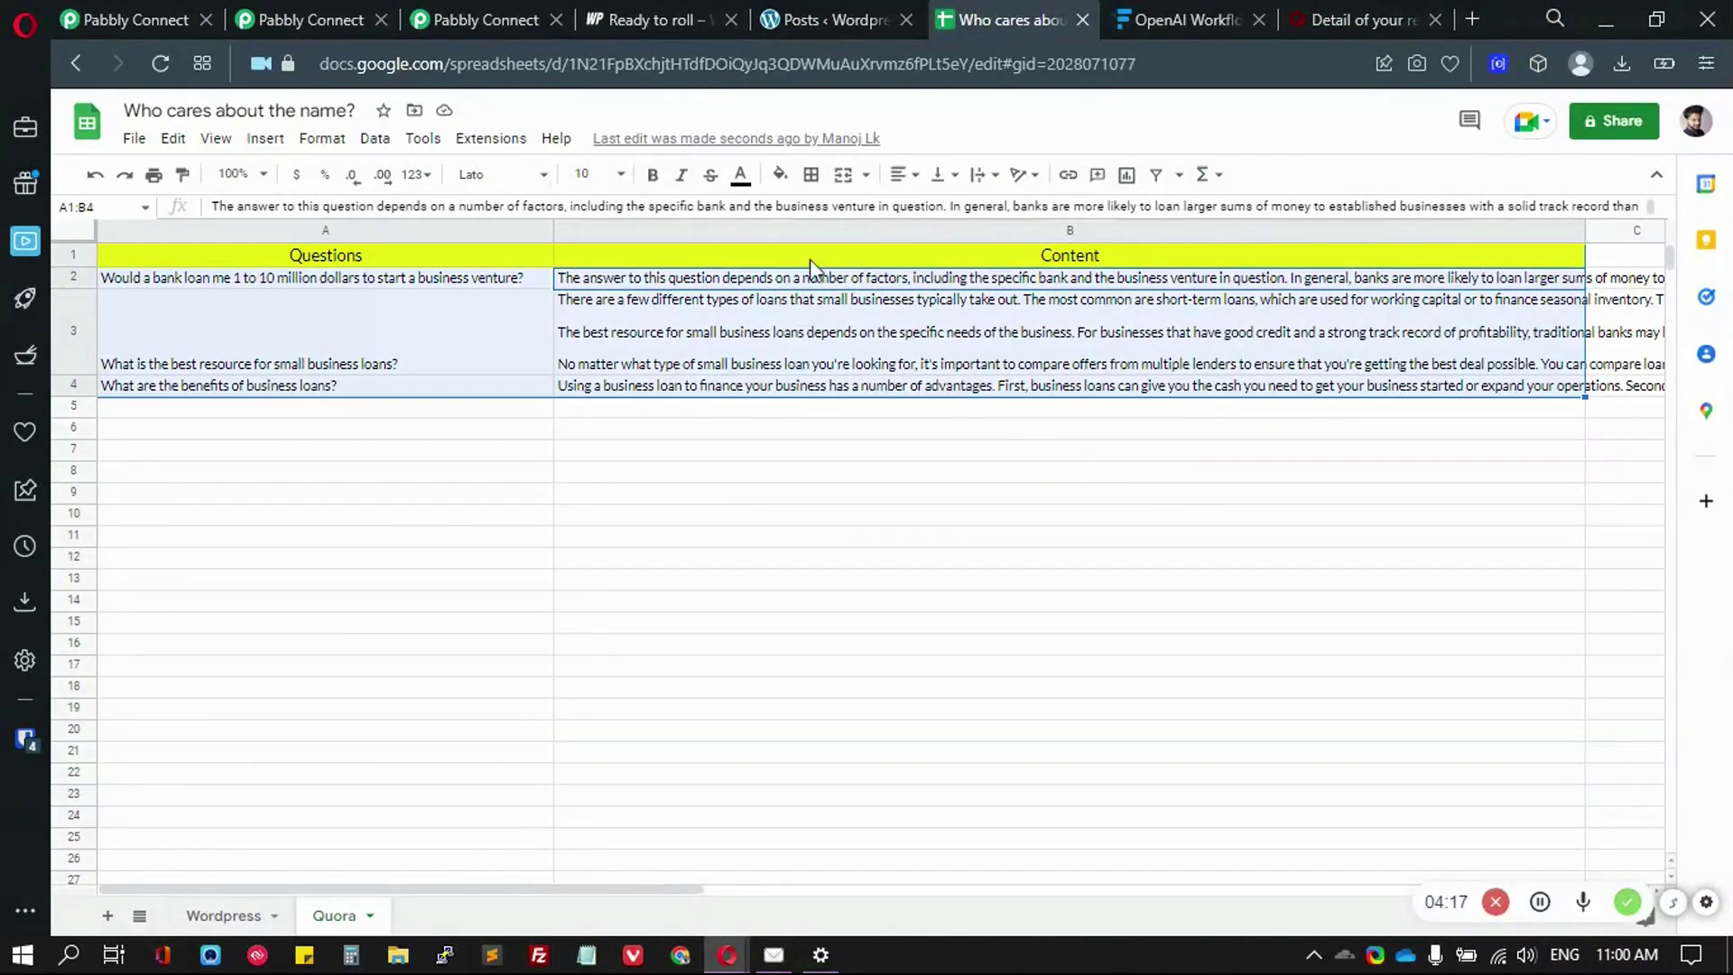
click(954, 177)
click(993, 176)
click(1003, 210)
click(398, 449)
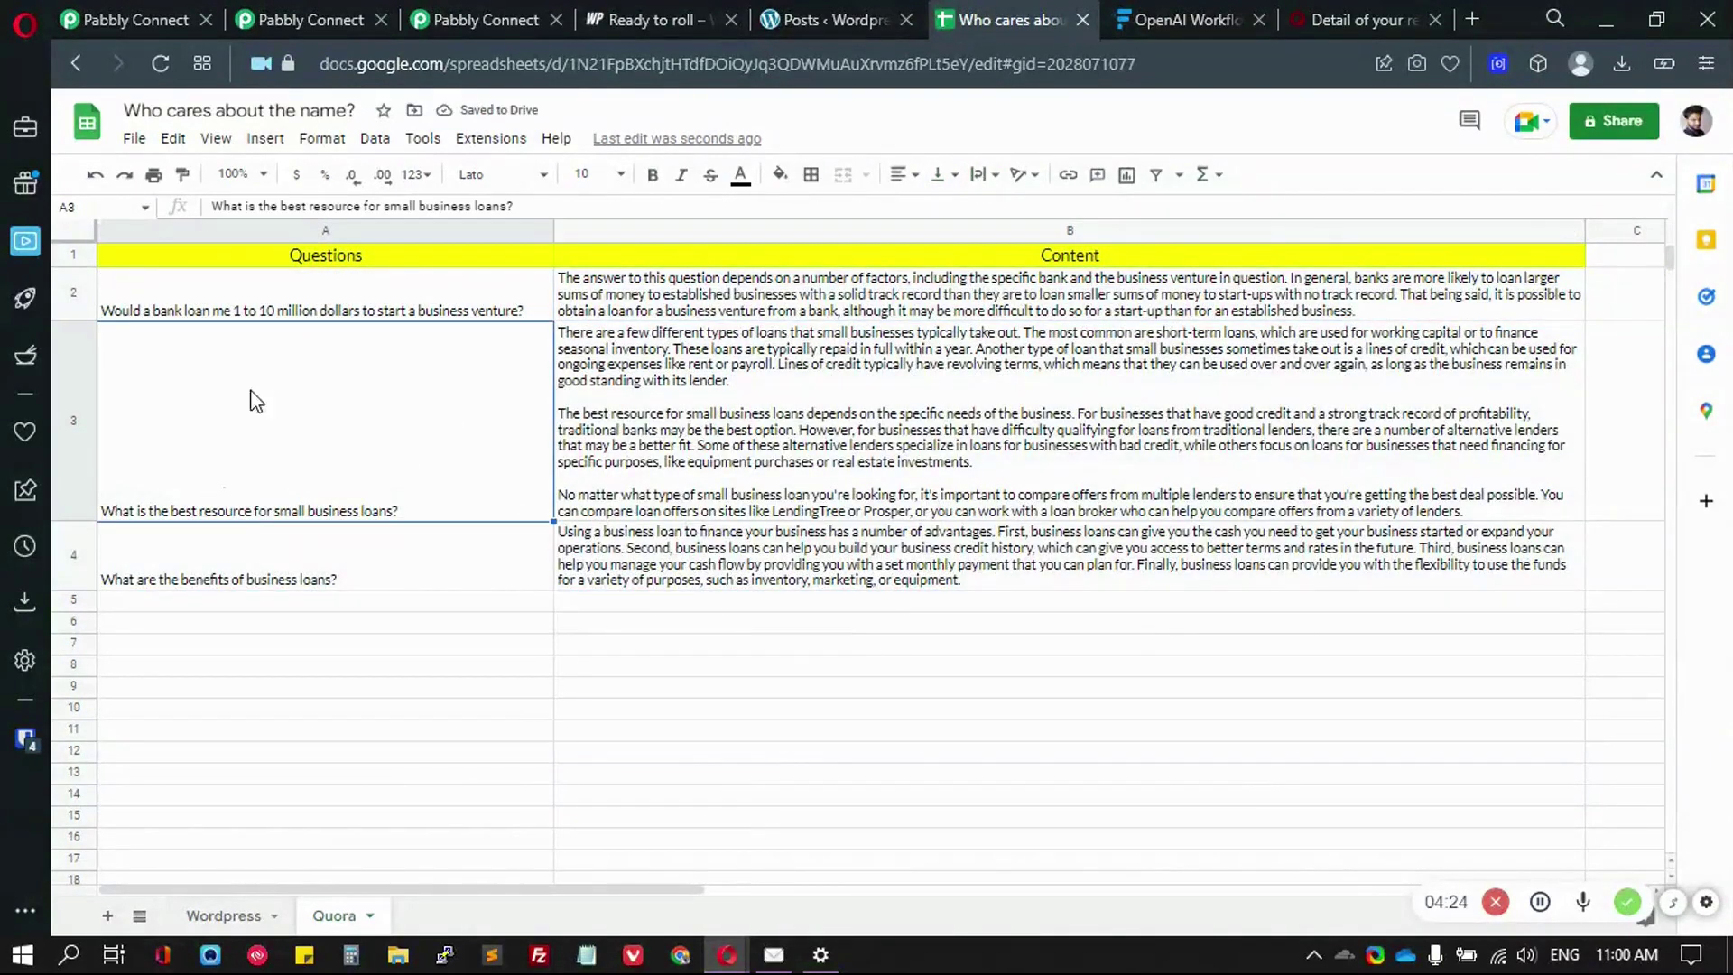
- Vertically align the whole table to Middle, then inspect the answers in B2 and B4
key(ctrl+a)
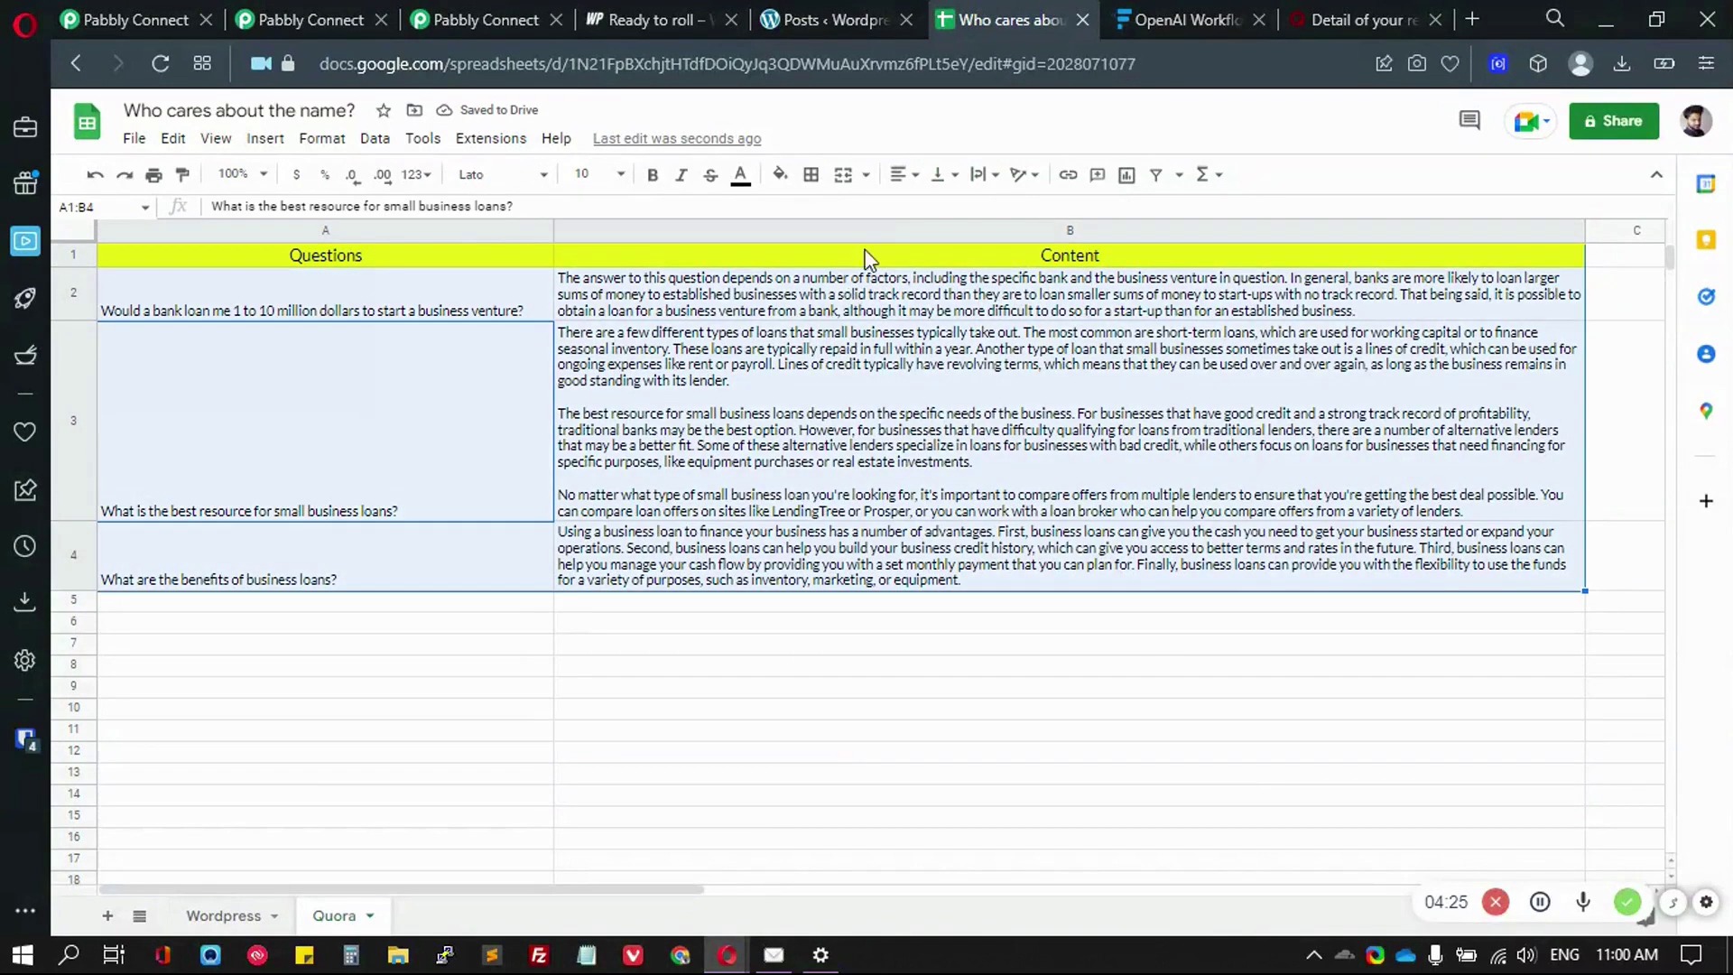
click(943, 174)
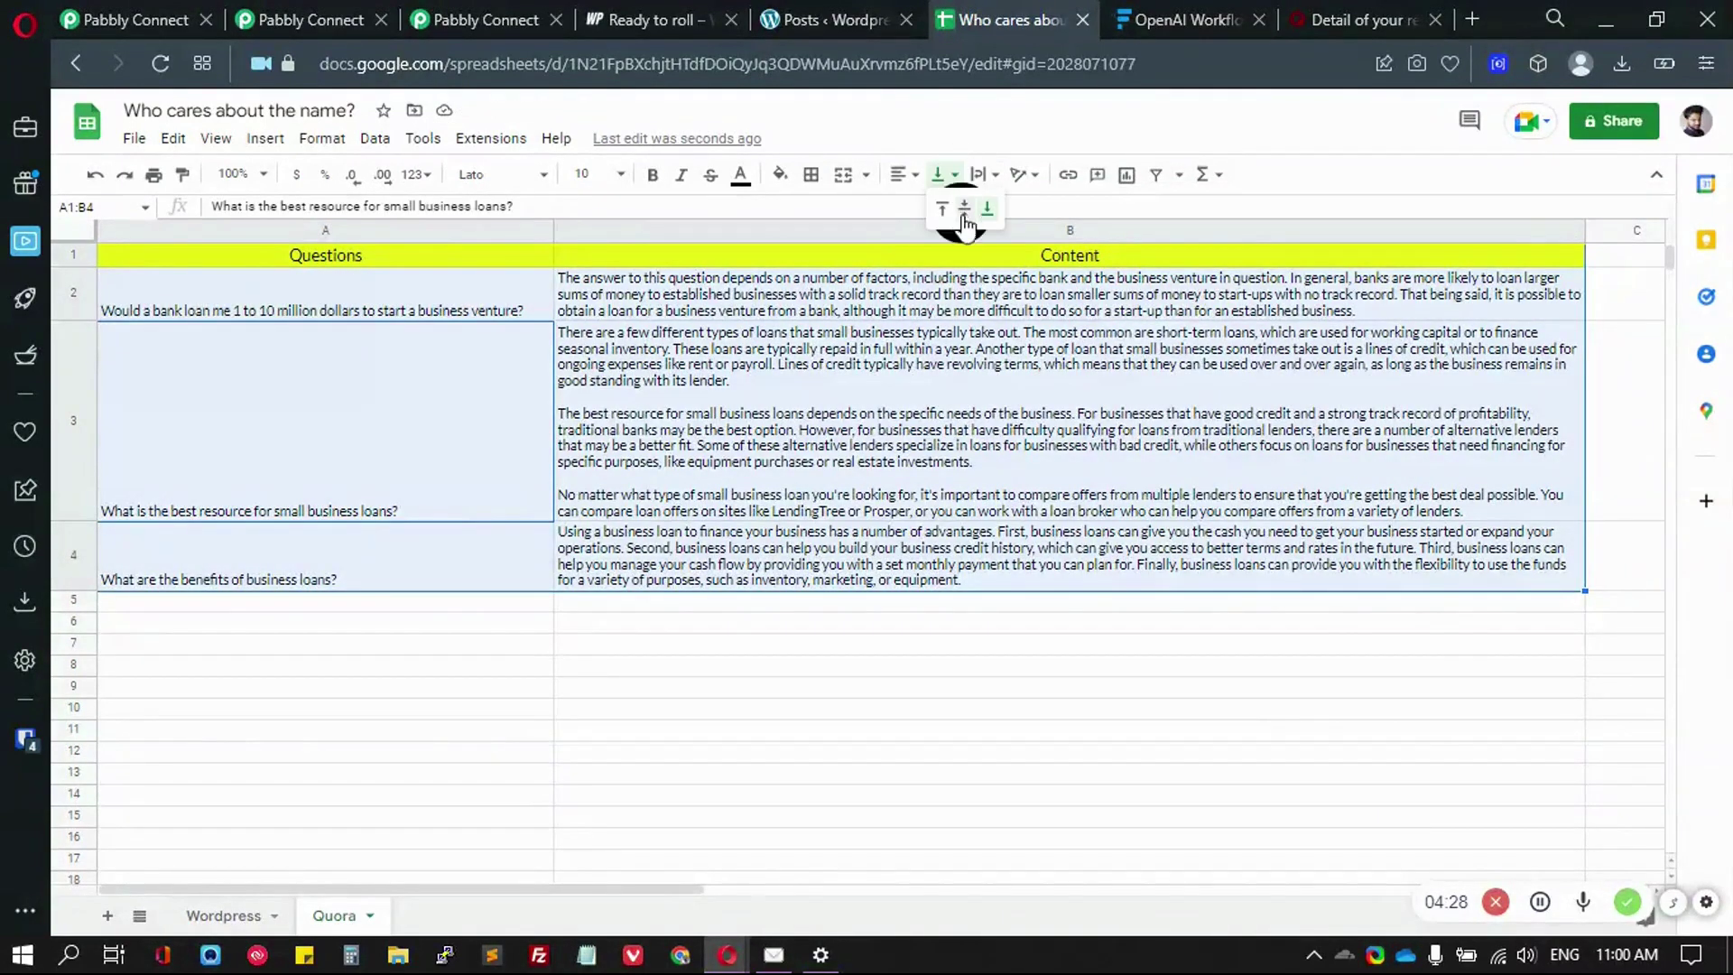
click(957, 209)
click(309, 723)
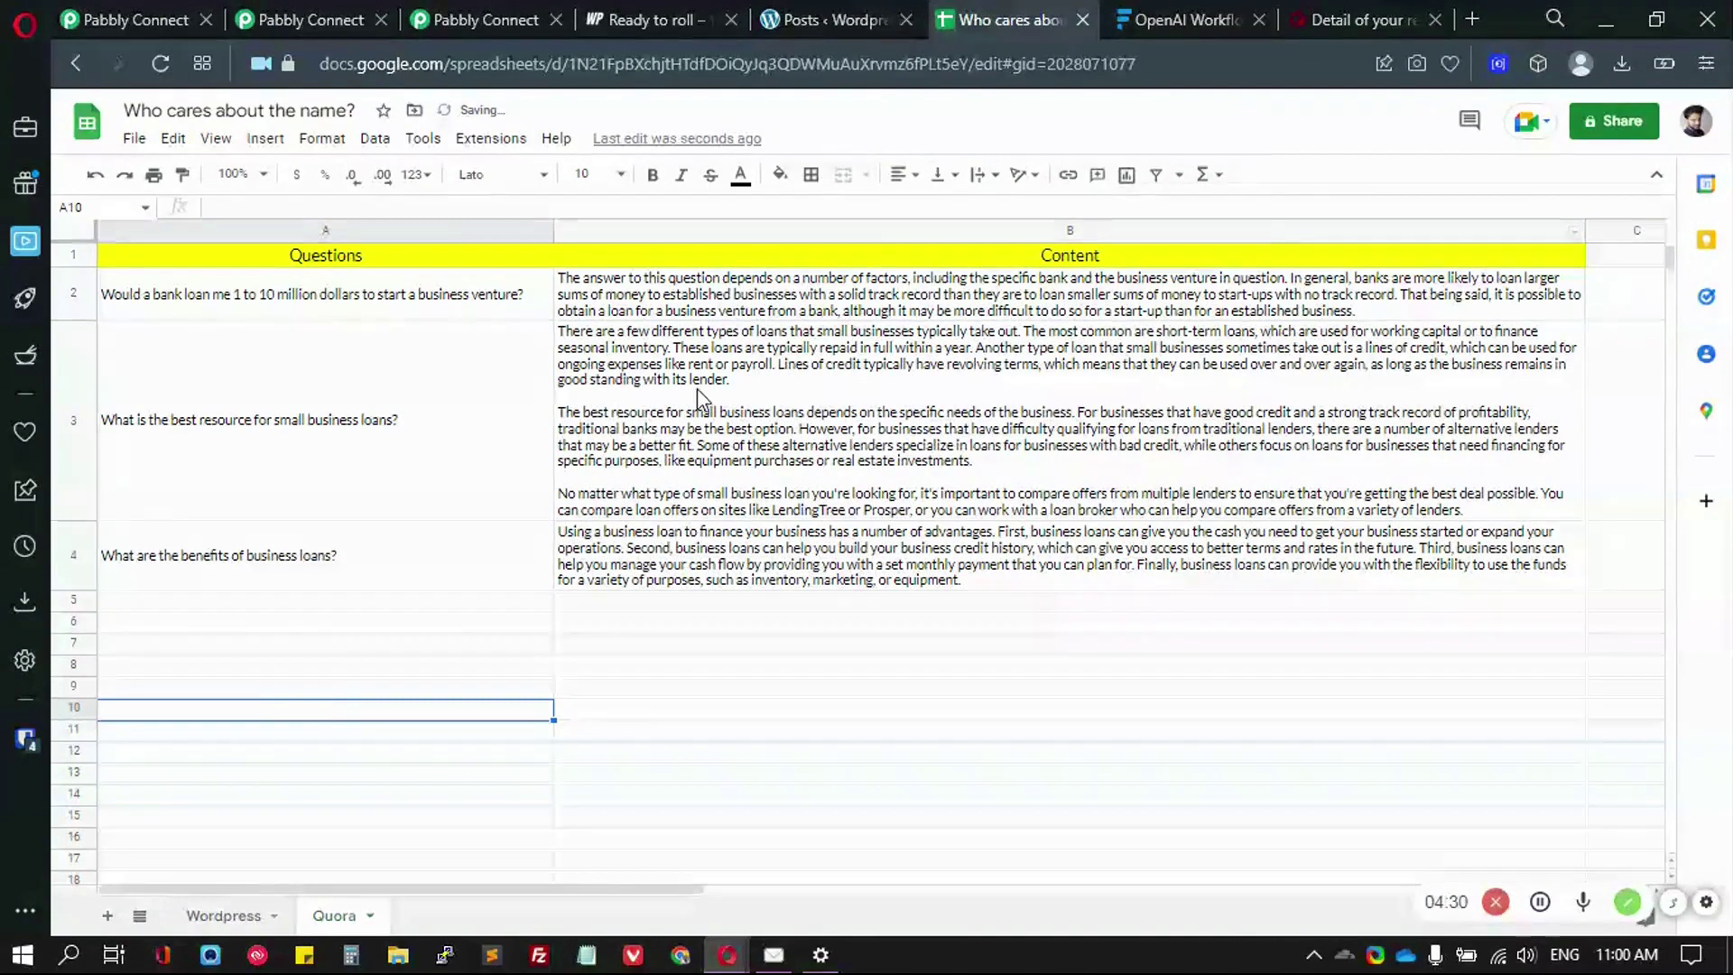
click(694, 284)
click(688, 585)
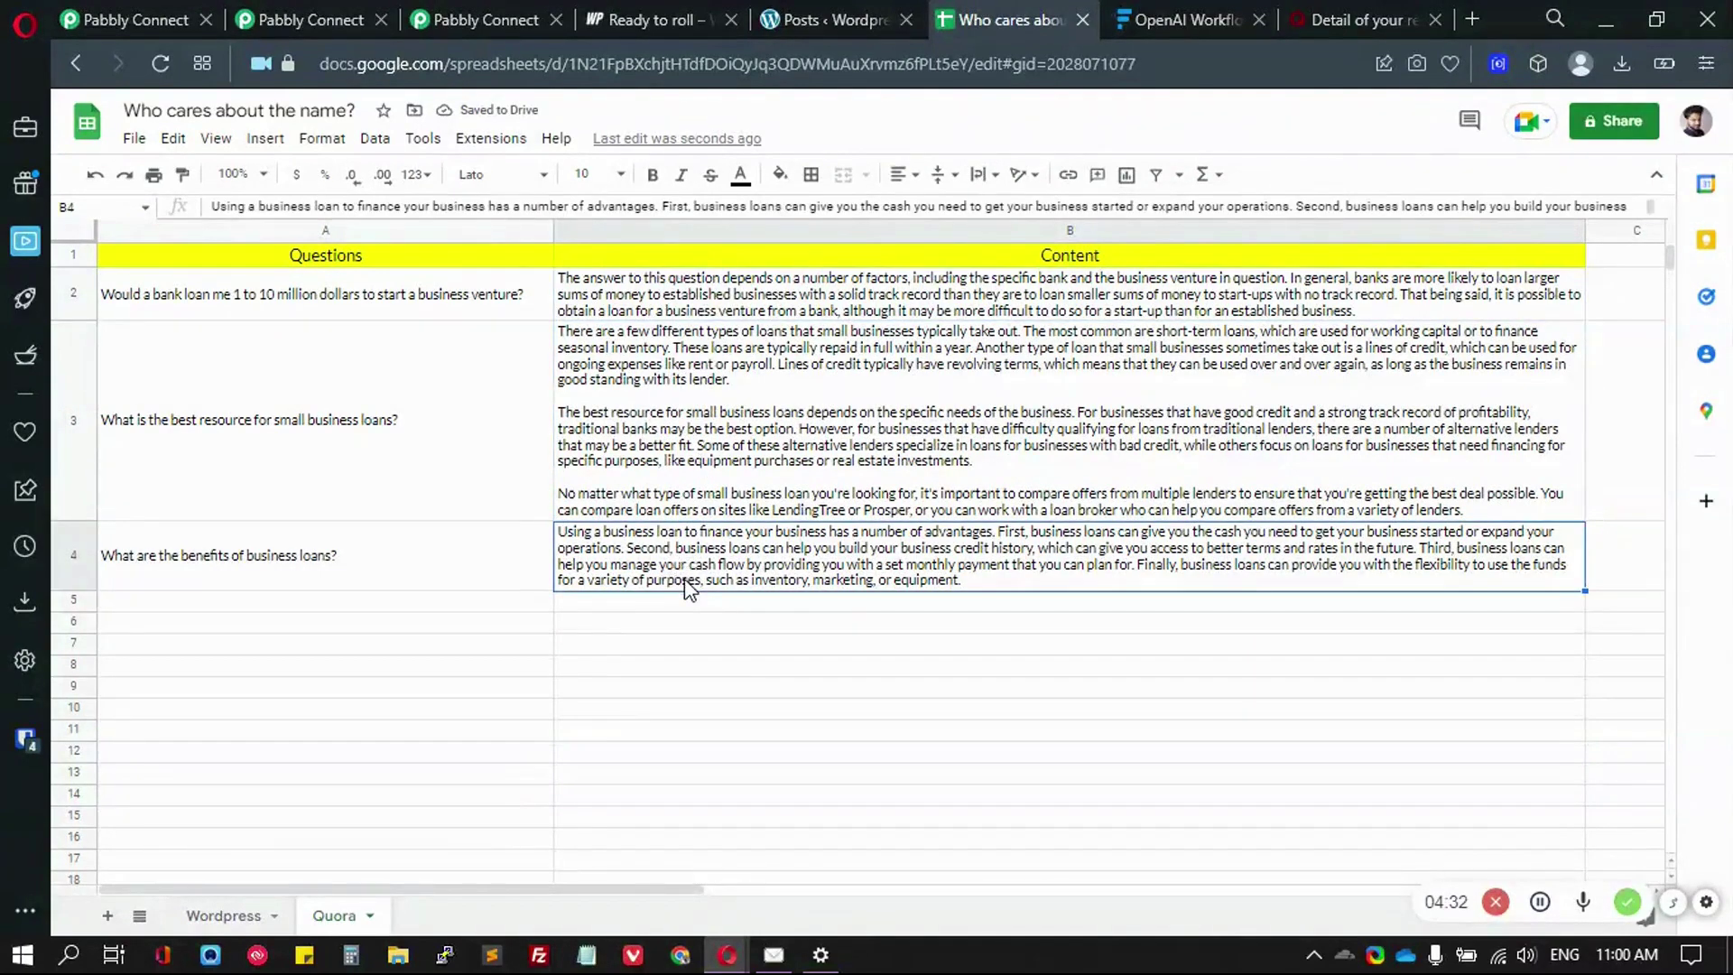